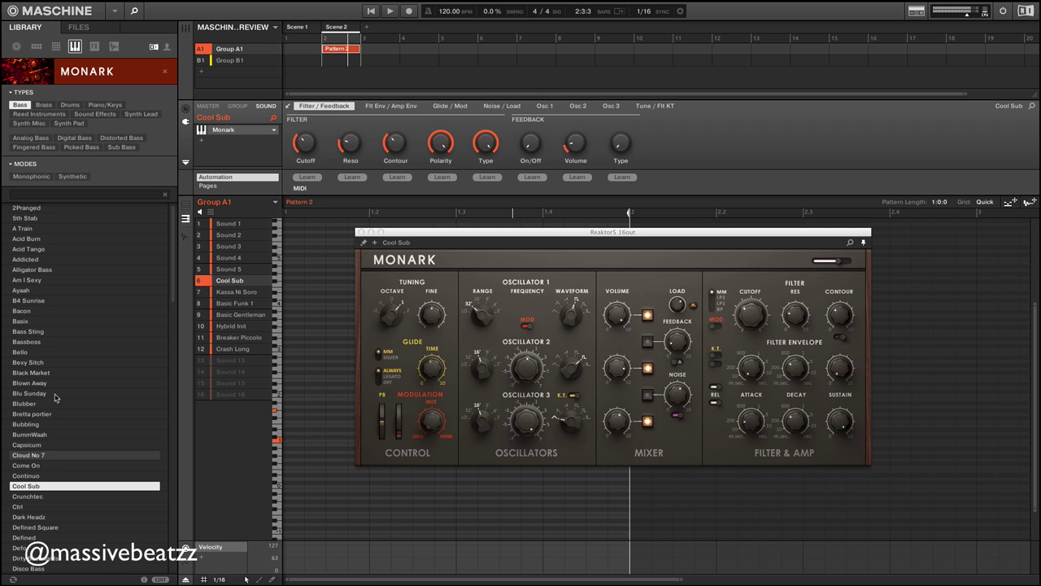
click(12, 164)
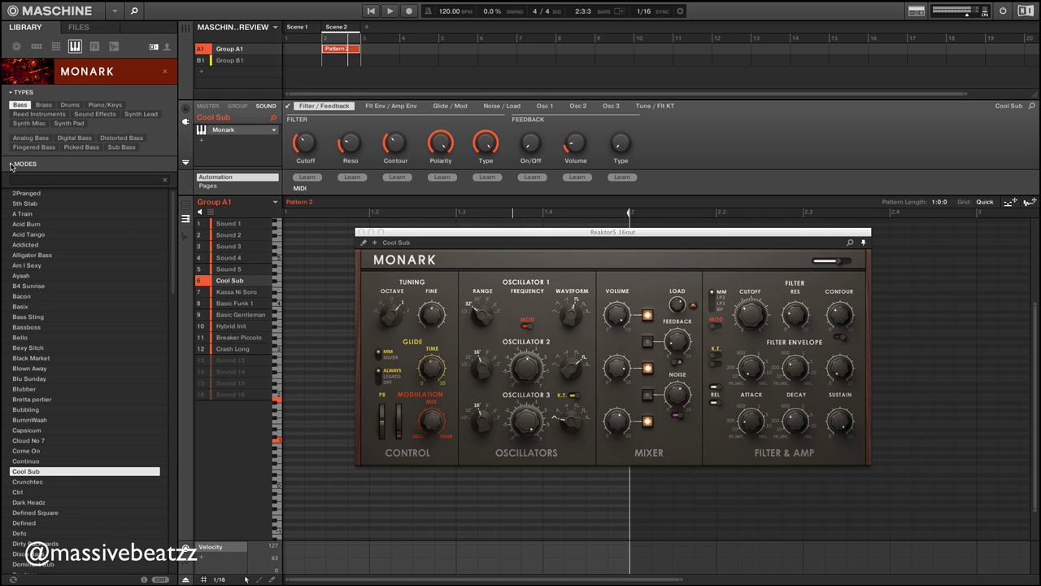
click(12, 165)
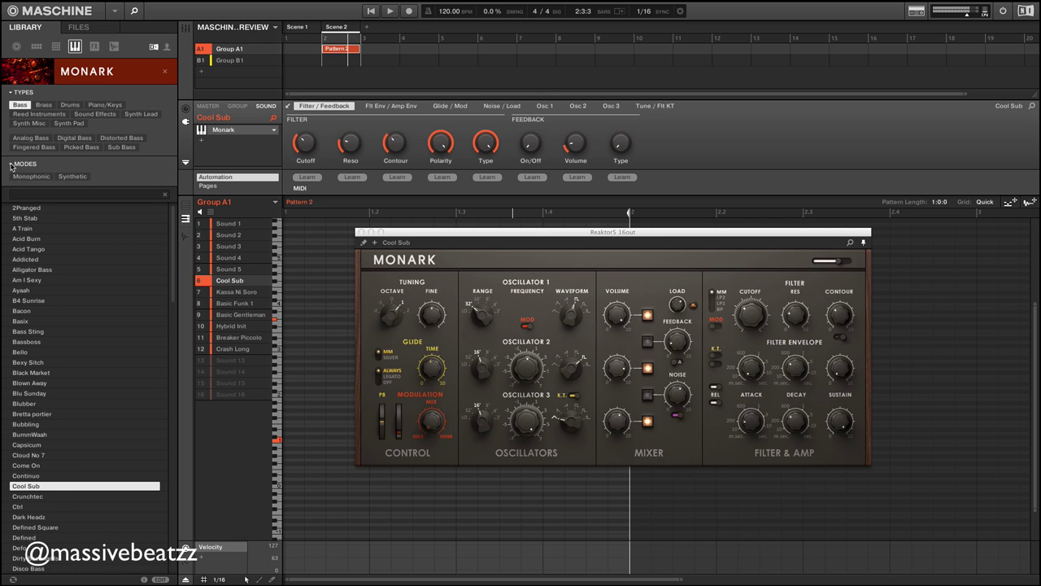
click(10, 93)
click(10, 93)
Load the Dark Headz bass preset of Monark into sound 6
key(Down)
key(Down)
key(Down)
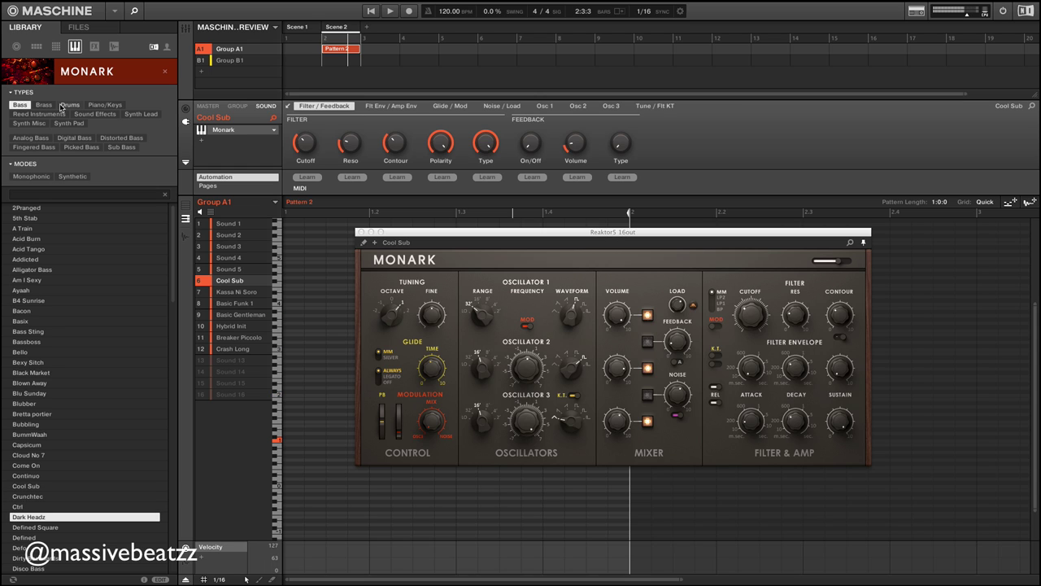
key(Return)
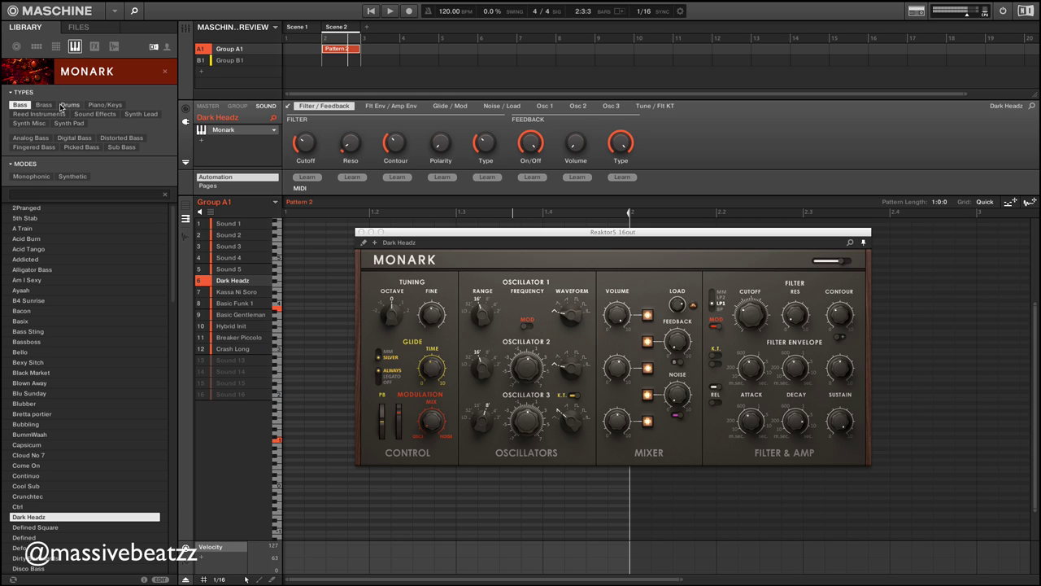
Step down the Monark bass presets past Disco Bass and load Dominant Sub into sound 6
key(Down)
key(Down)
key(Down)
key(Down)
key(Down)
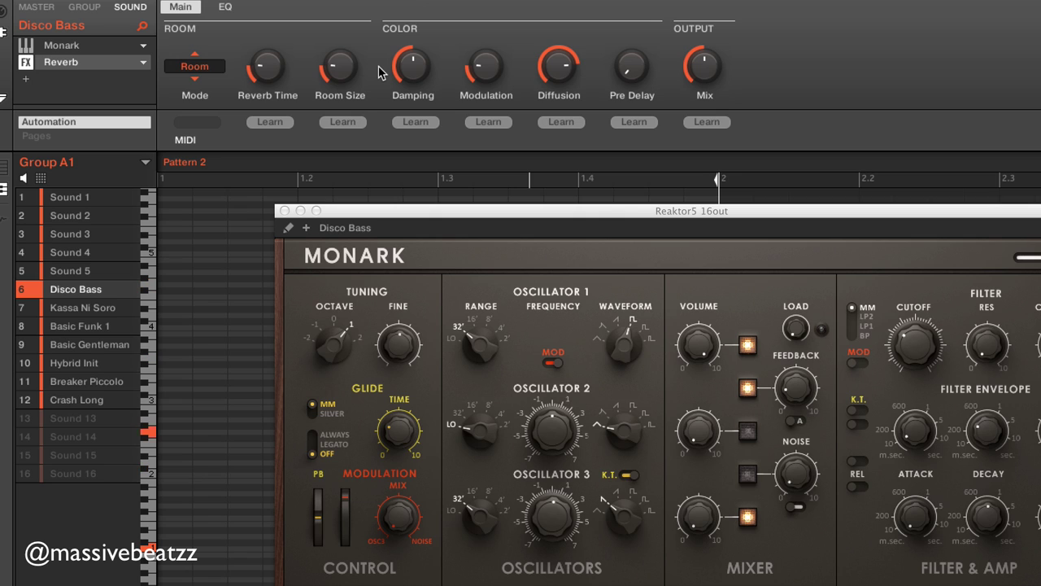
click(39, 568)
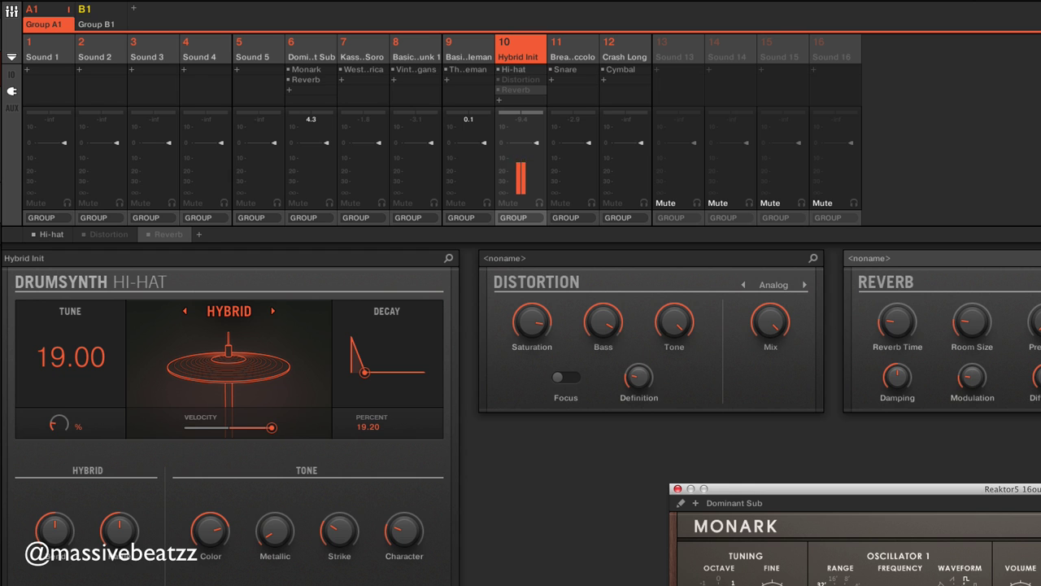
Activate the Distortion effect on sound 10, Hybrid Init, and compare the hi-hat with the effect bypassed and active
click(51, 234)
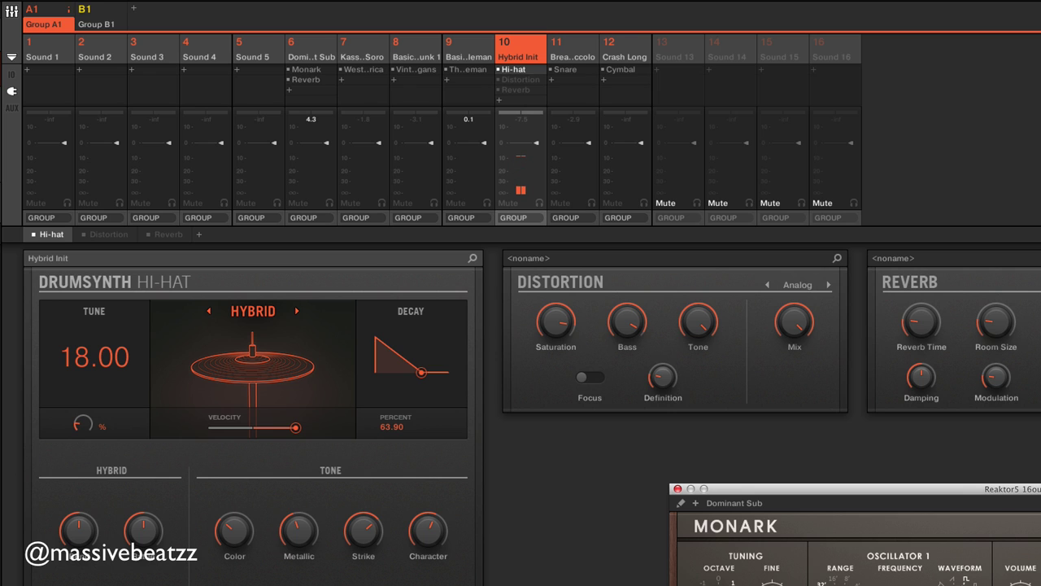
click(501, 86)
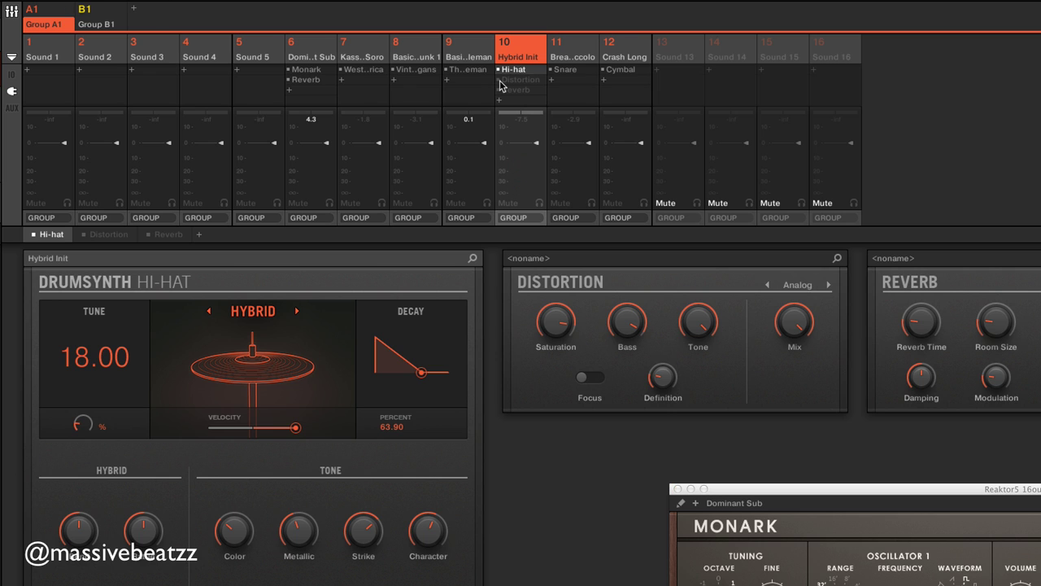
click(502, 83)
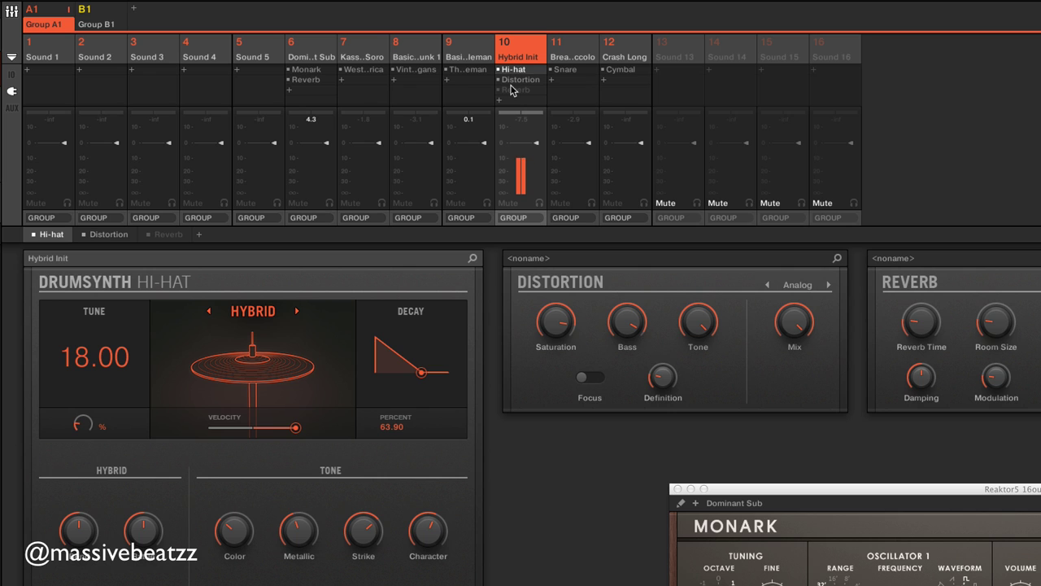
click(512, 83)
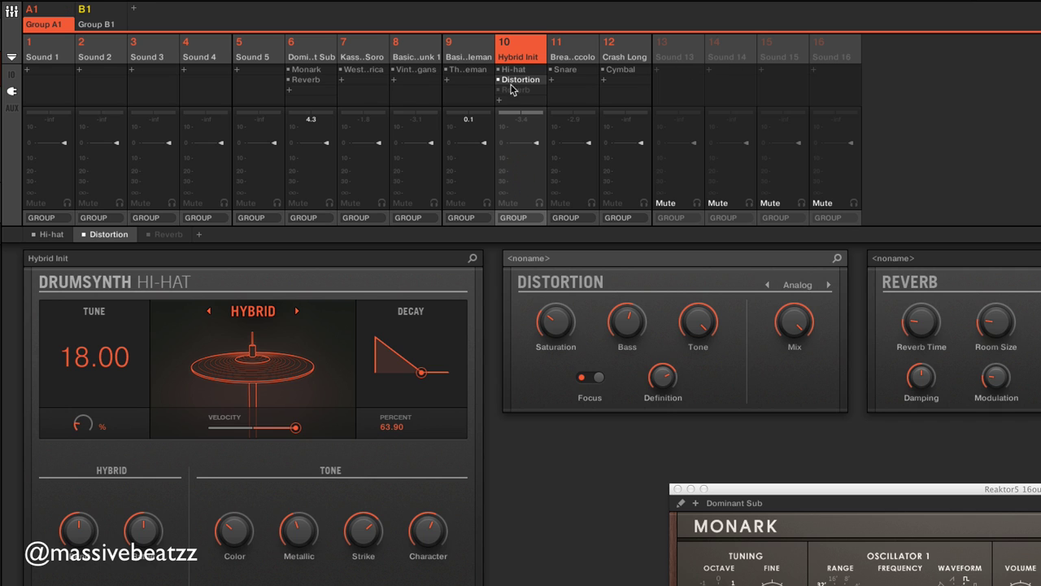
click(498, 80)
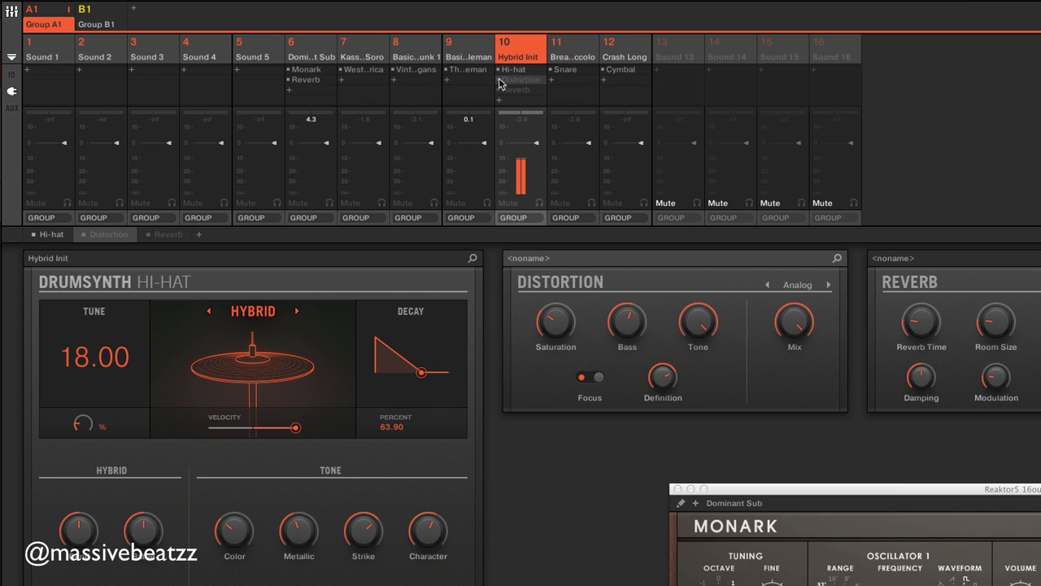
click(499, 80)
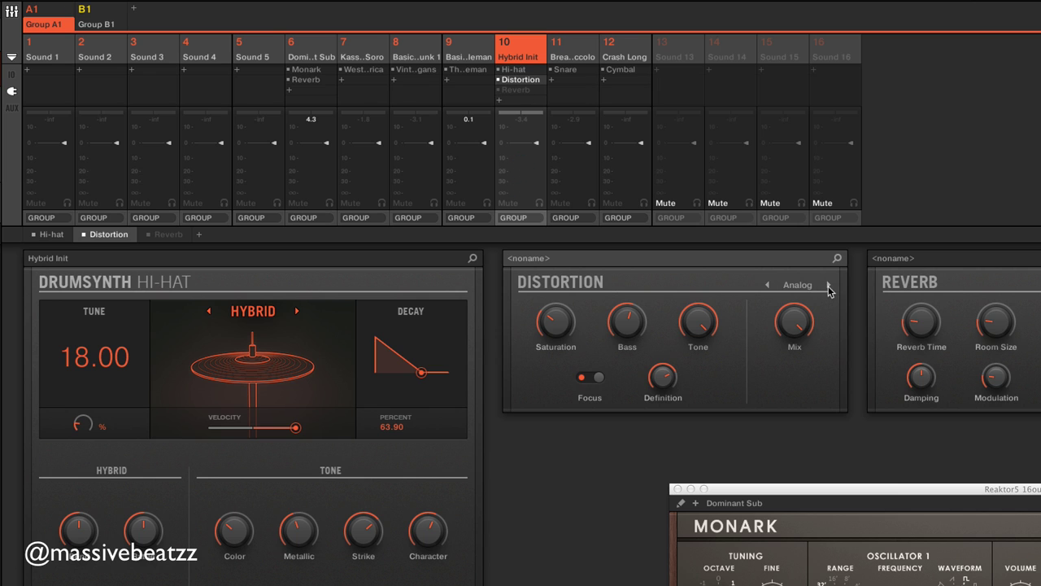
Try the Mulholland distortion mode on Hybrid Init with the mix at 74 %, and return to Analog mode
click(768, 286)
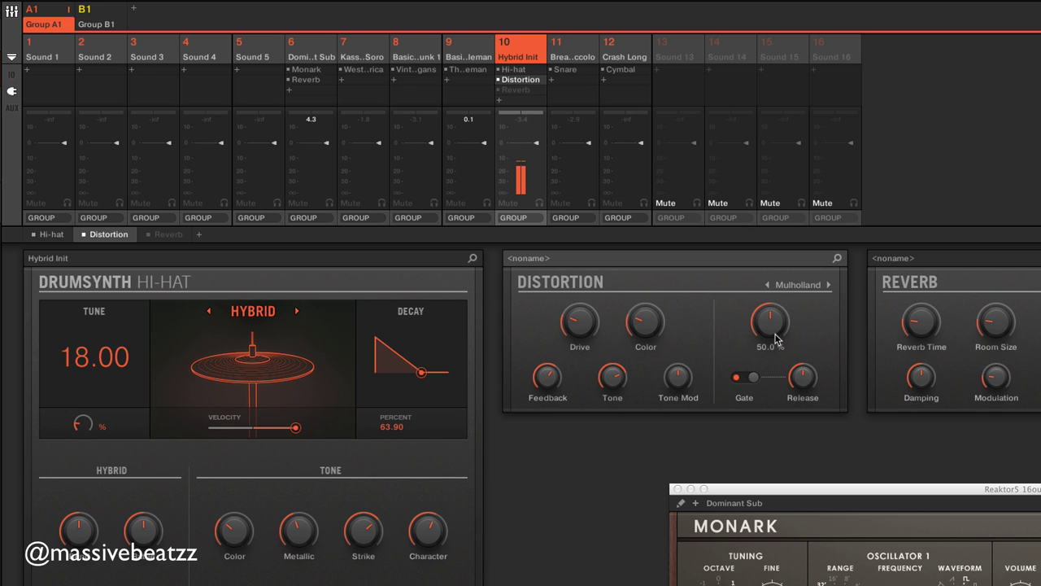
drag(774, 340, 774, 319)
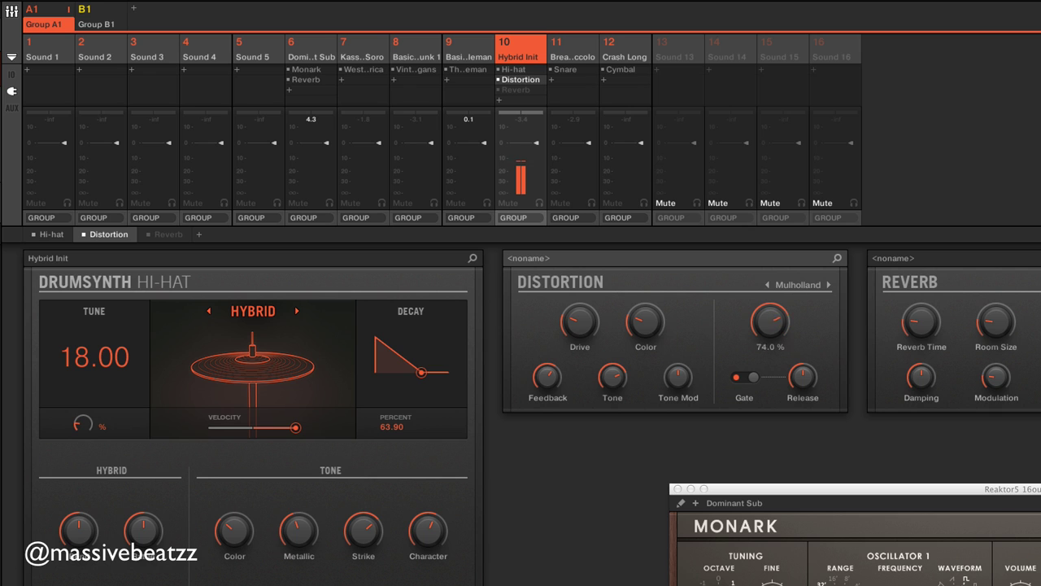
click(829, 286)
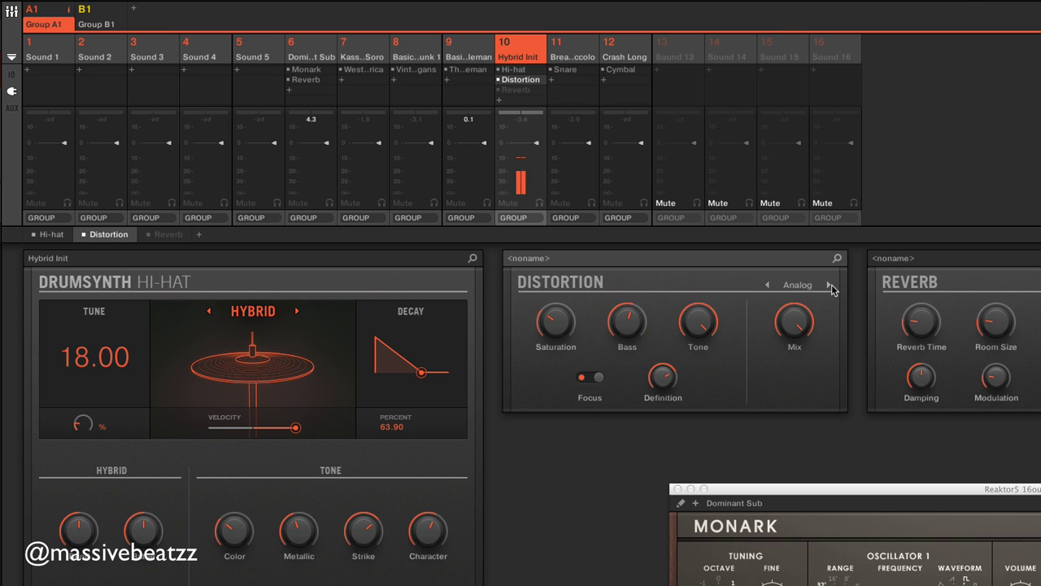
Look over the Distortion and Reverb plug-ins in the Hybrid Init effect chain
scroll(924, 301, right, 1)
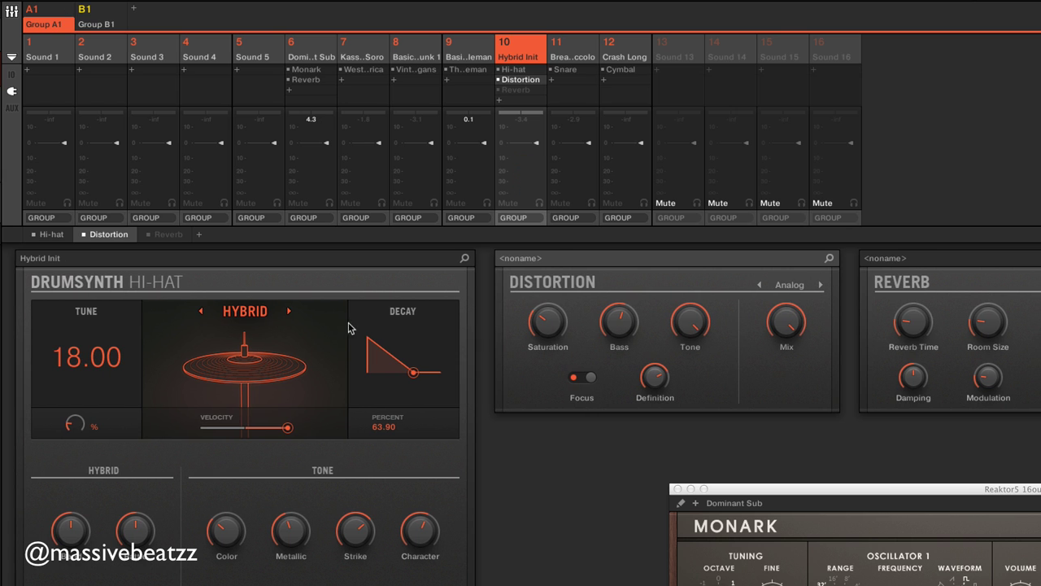
scroll(415, 298, right, 5)
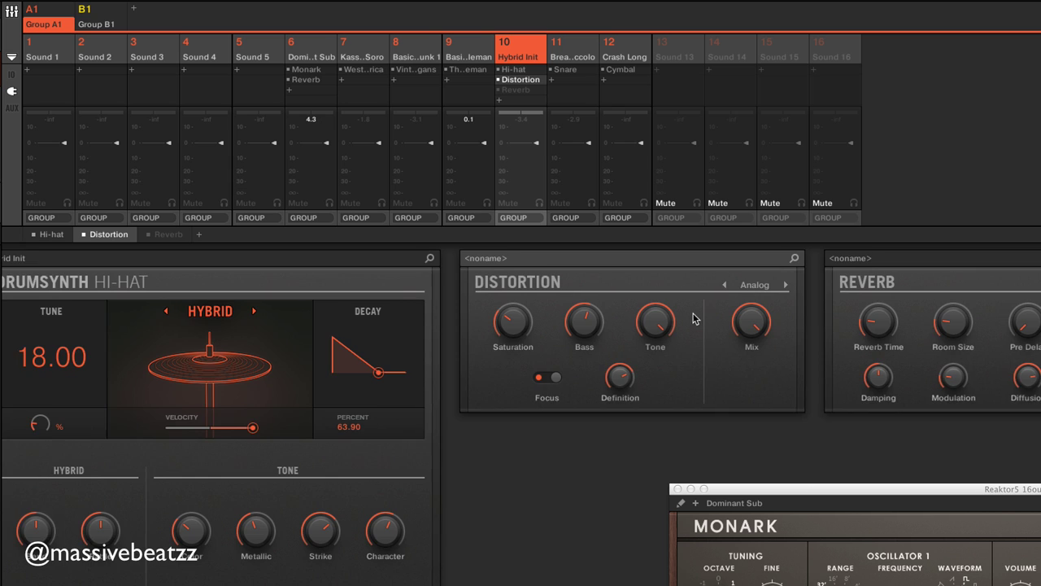
click(506, 90)
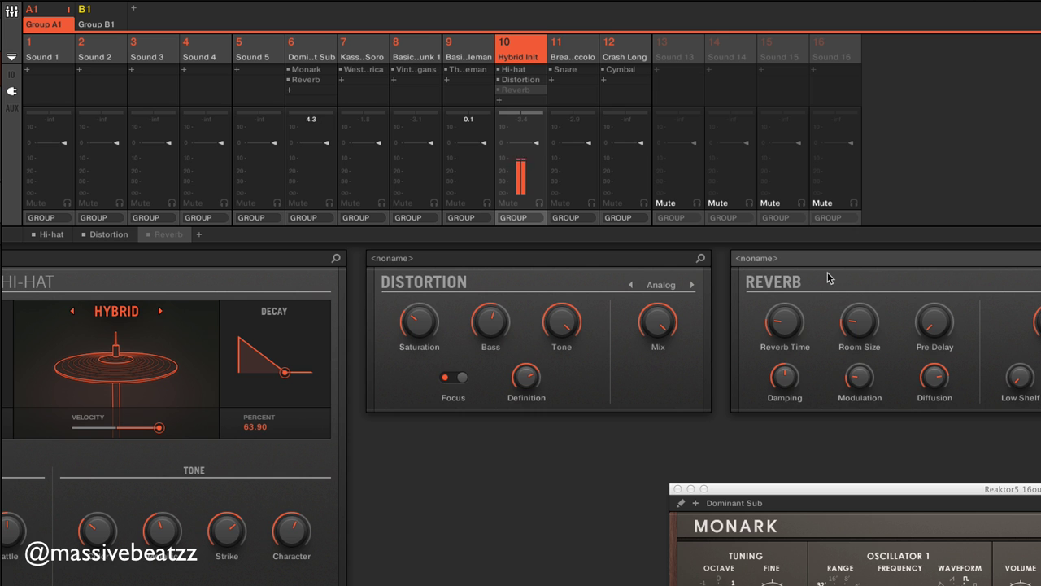
scroll(756, 281, left, 5)
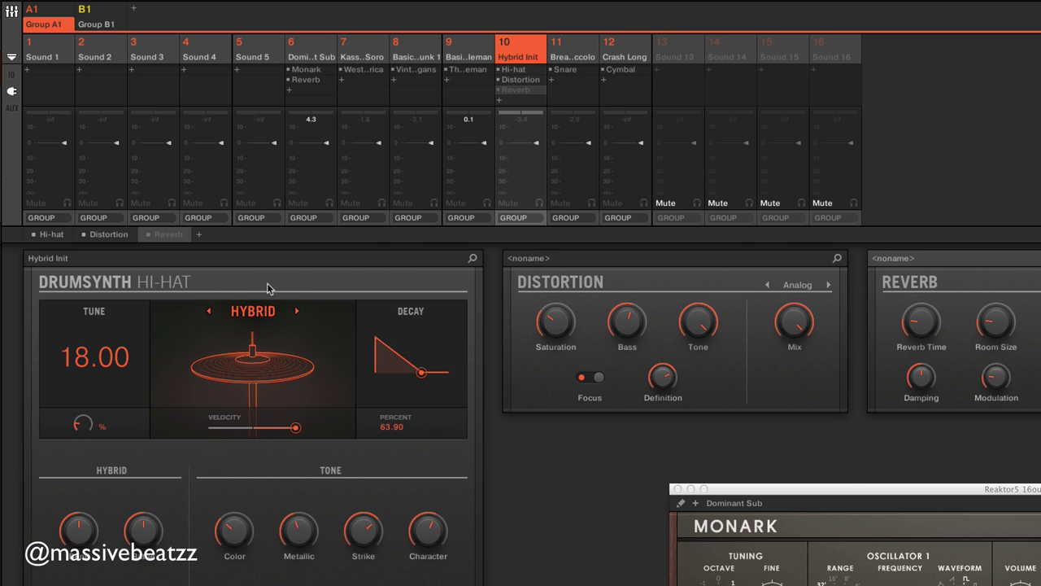
Switch from the mixer to the arrange view and show the Cymbal parameters of sound 12, Crash Long
key(super+m)
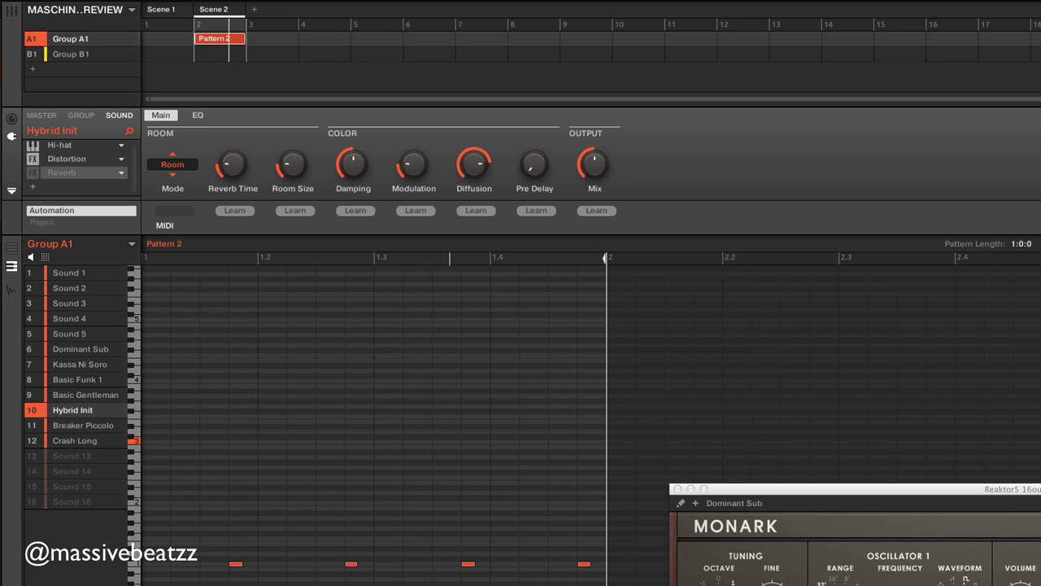
click(59, 442)
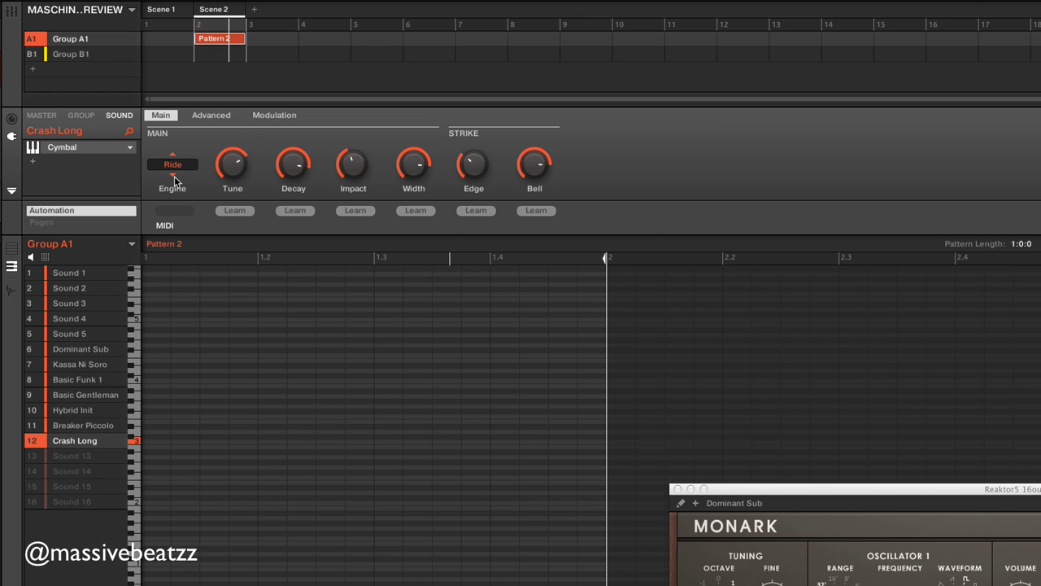
Return to the mixer view and close the floating Monark plug-in window
key(ctrl+m)
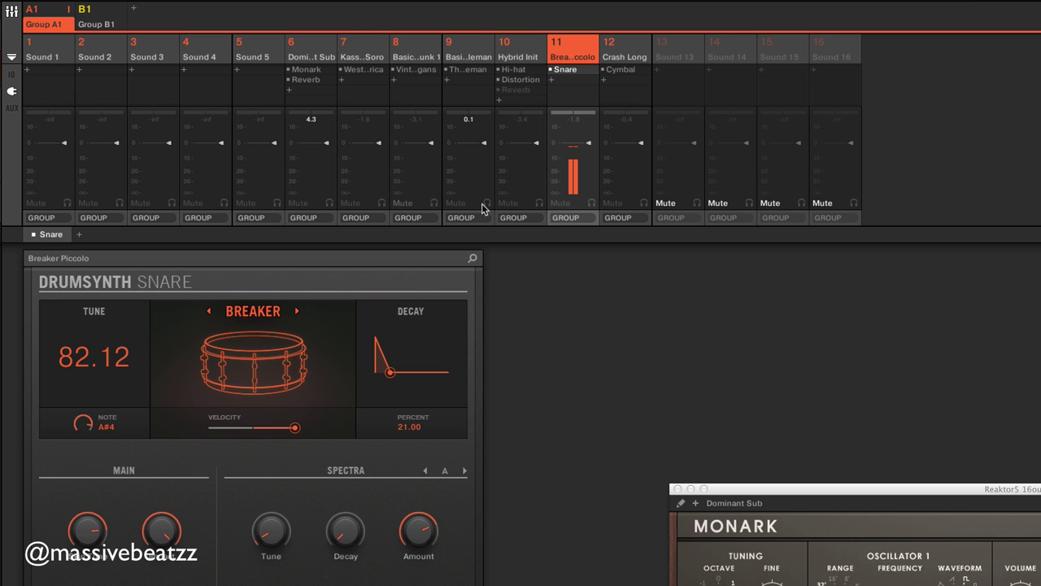
drag(870, 491, 752, 242)
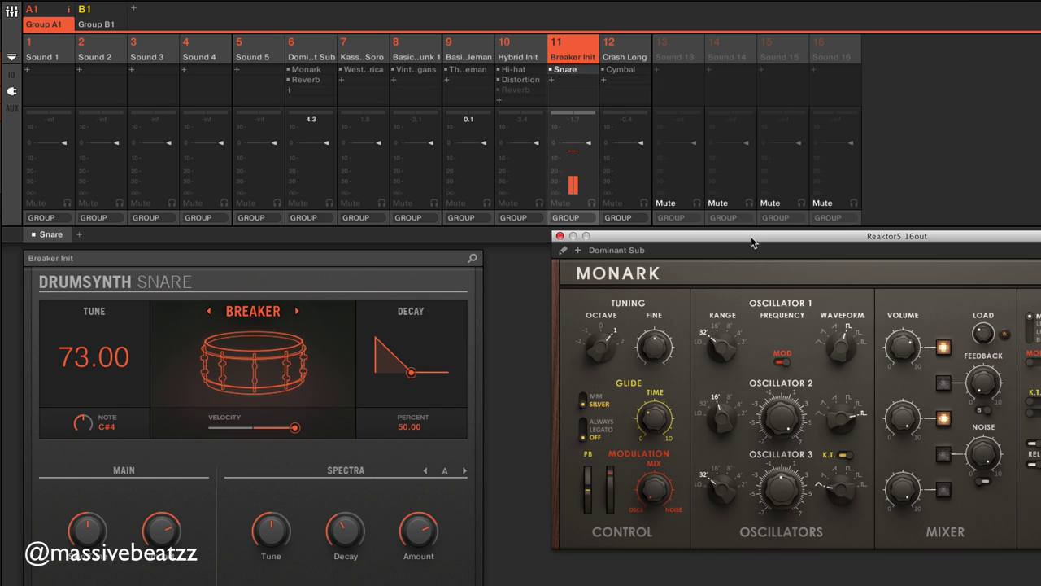
click(560, 237)
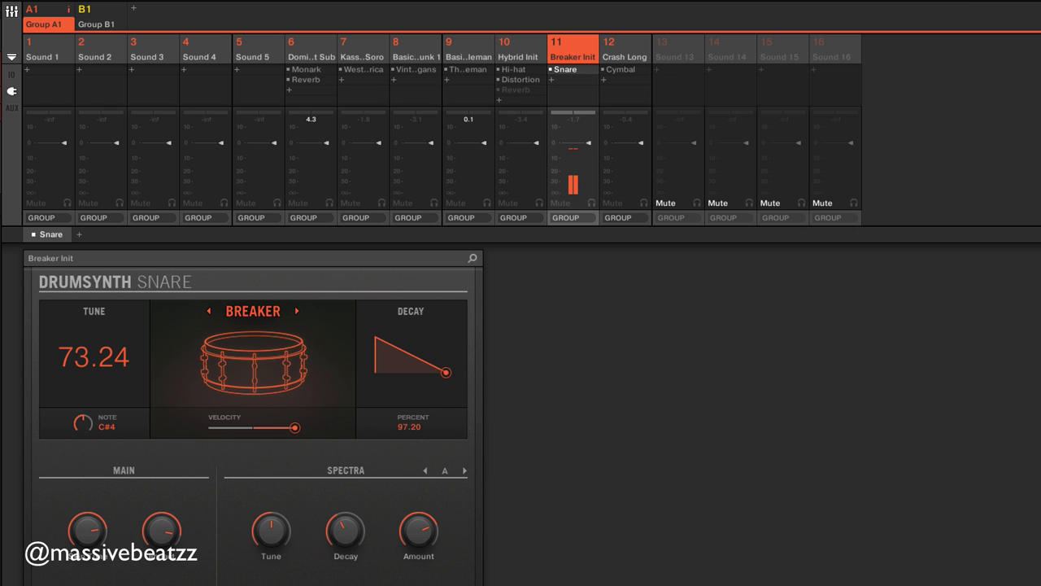
Copy the Reverb and Distortion effects from Hybrid Init to sound 11, Breaker Init, with Distortion ahead of Reverb
click(524, 80)
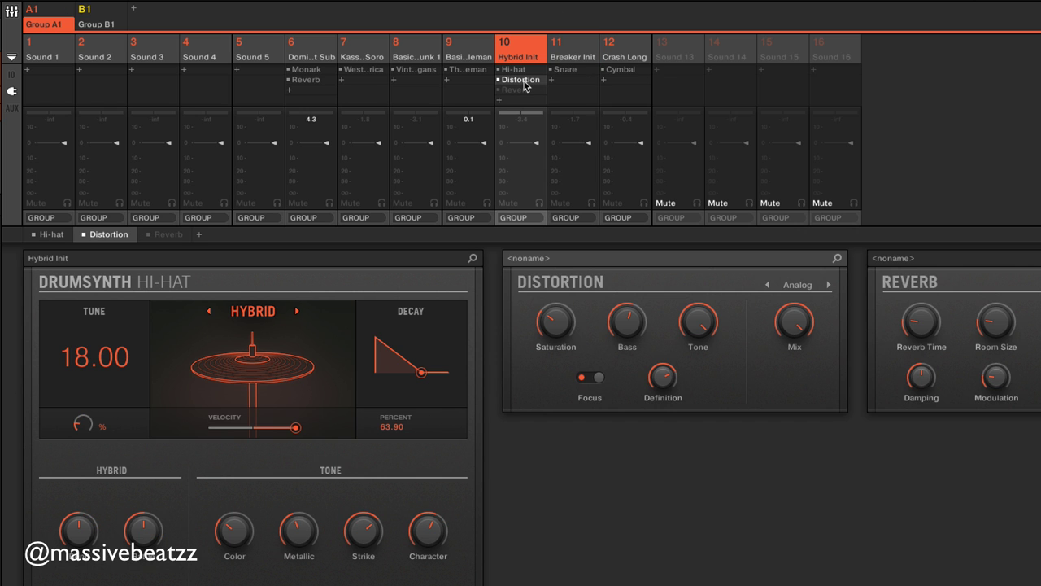
click(515, 91)
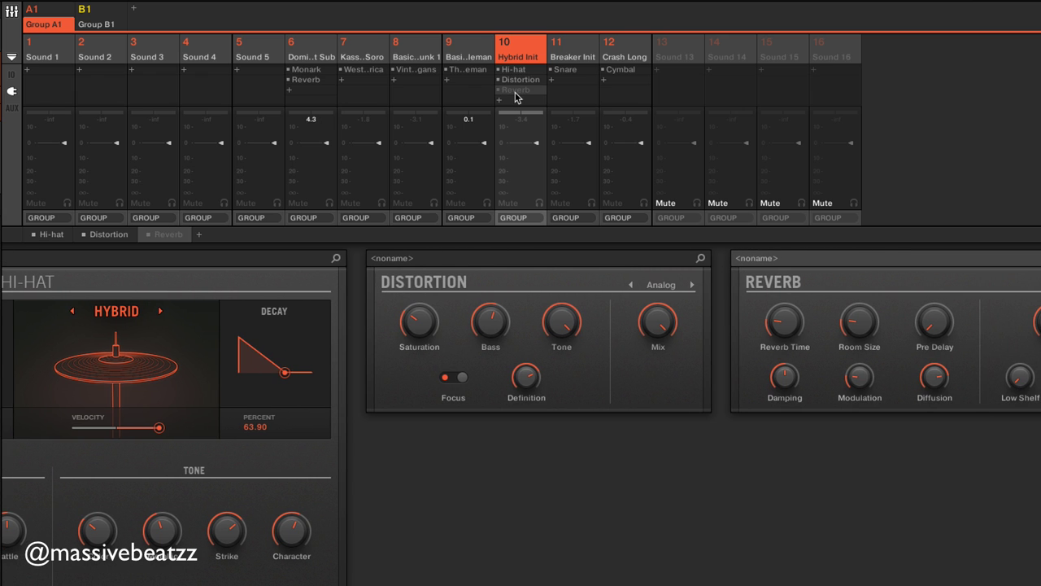
drag(515, 96, 569, 86)
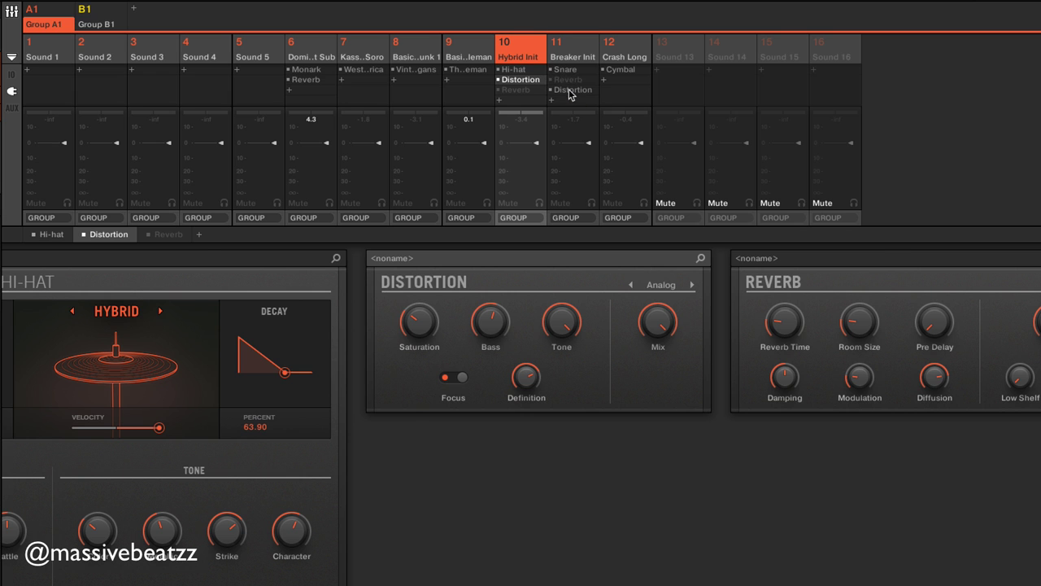
click(569, 84)
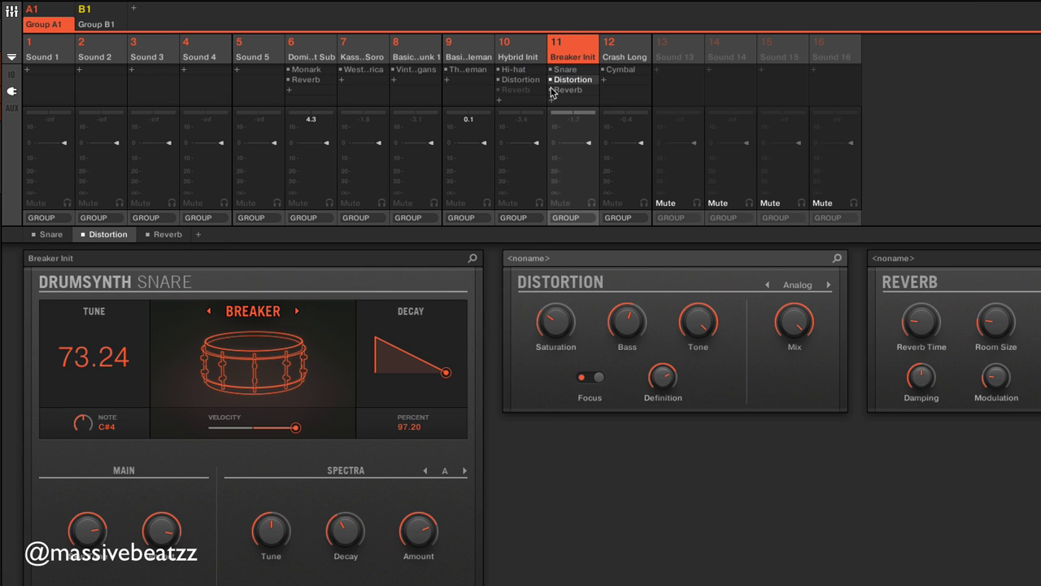
Activate the Reverb on sound 11 and compare the sound with its Distortion bypassed and active
click(551, 89)
click(552, 79)
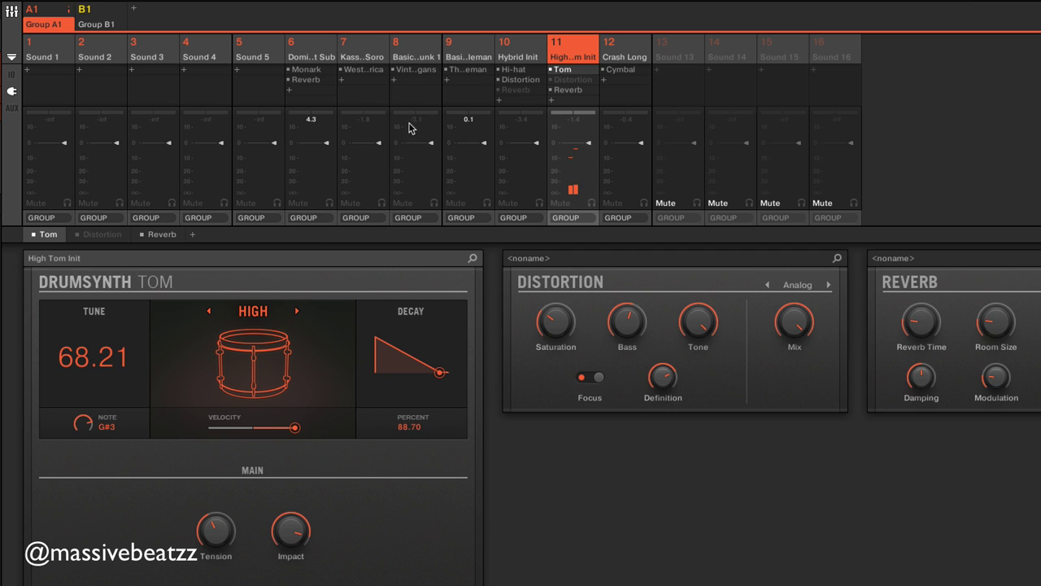
click(553, 81)
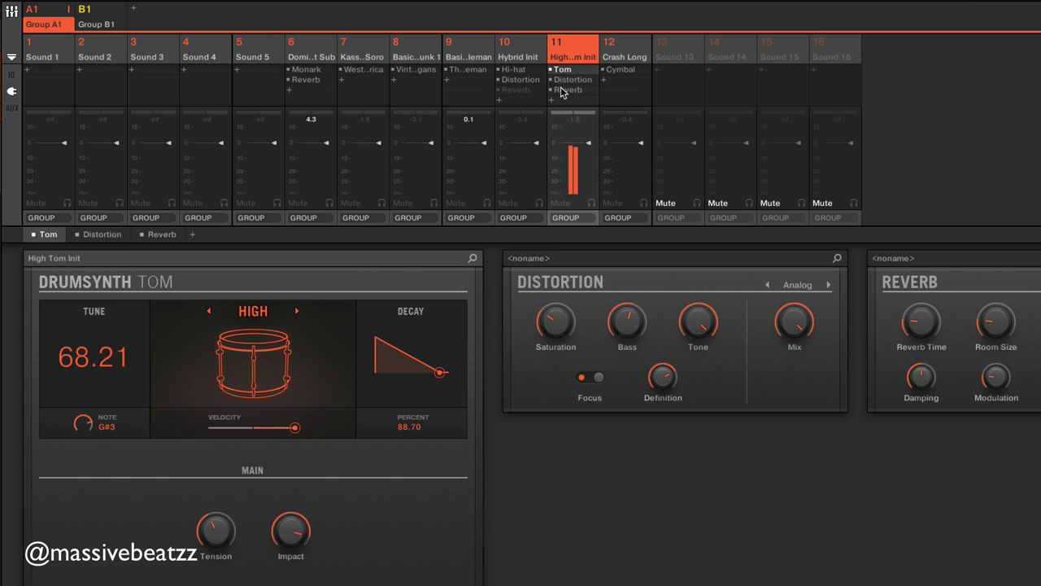
click(560, 89)
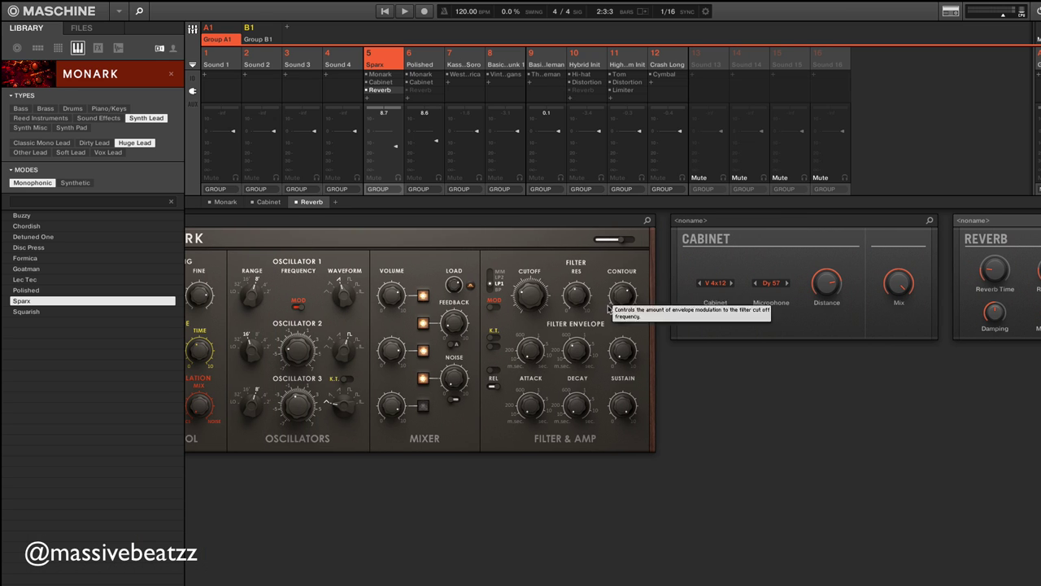
Move the Limiter from sound 11 to sound 5, Sparx, placing it between Cabinet and Reverb
scroll(719, 302, right, 3)
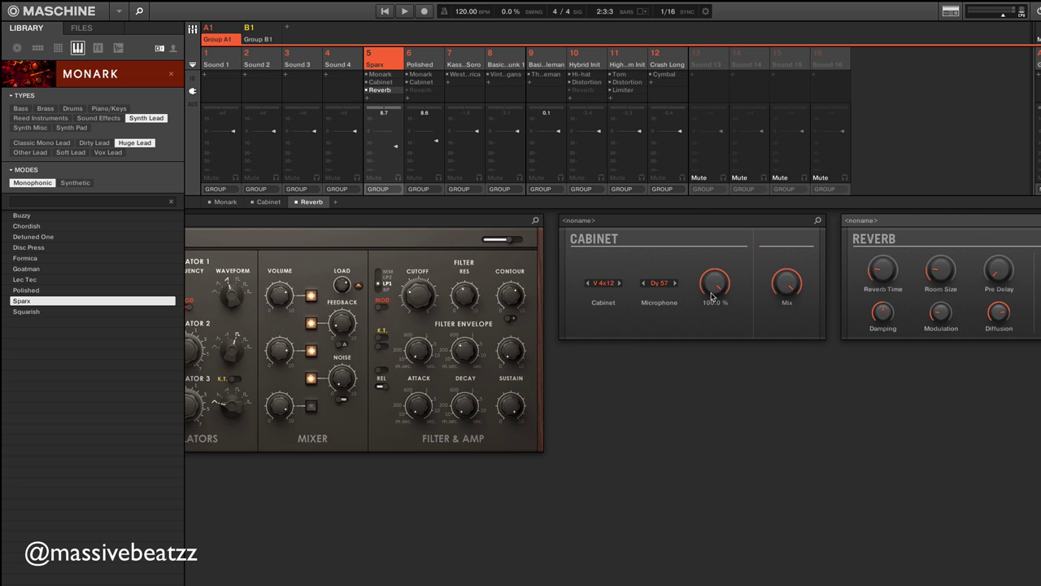
scroll(713, 298, right, 3)
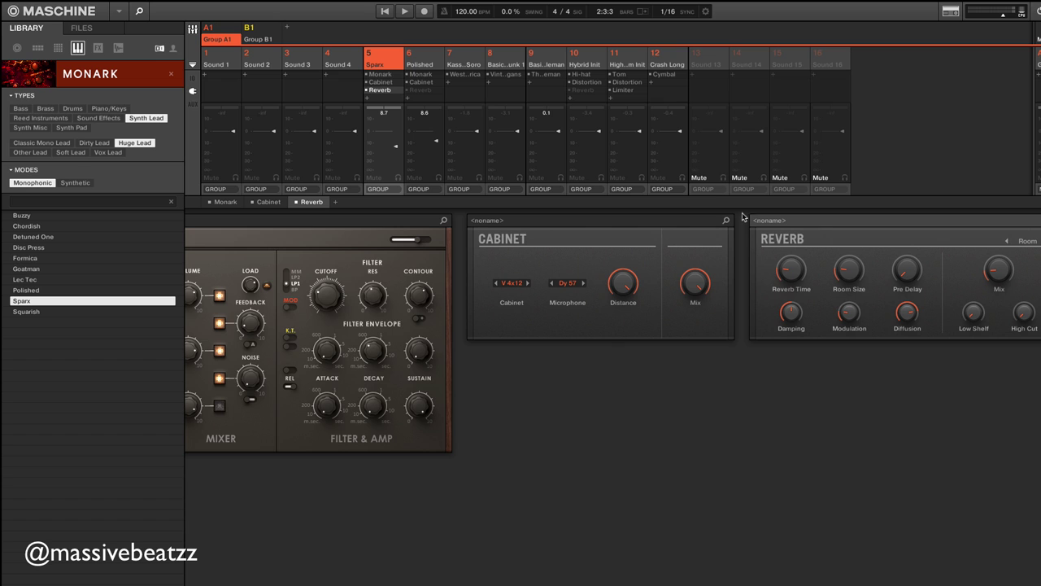
click(620, 90)
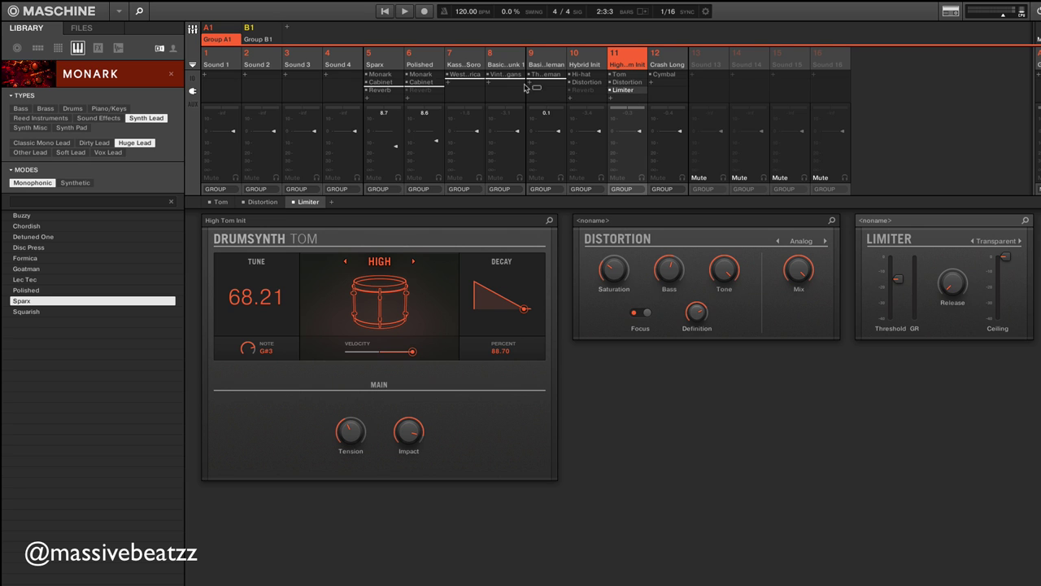
drag(379, 89, 379, 90)
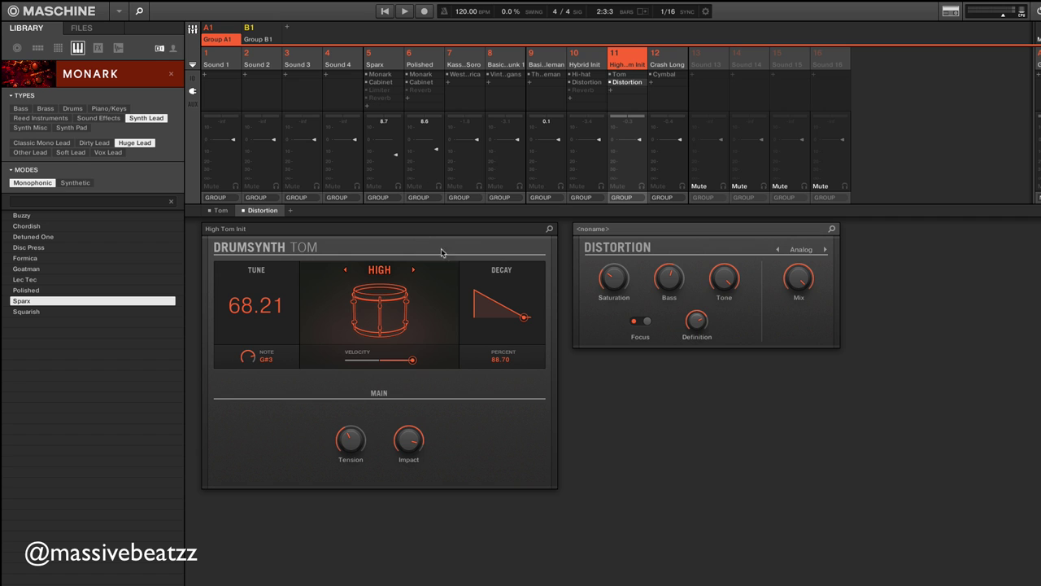
Select sound 5, Sparx, and hide the library browser to show its full Monark panel alongside the effects
click(377, 53)
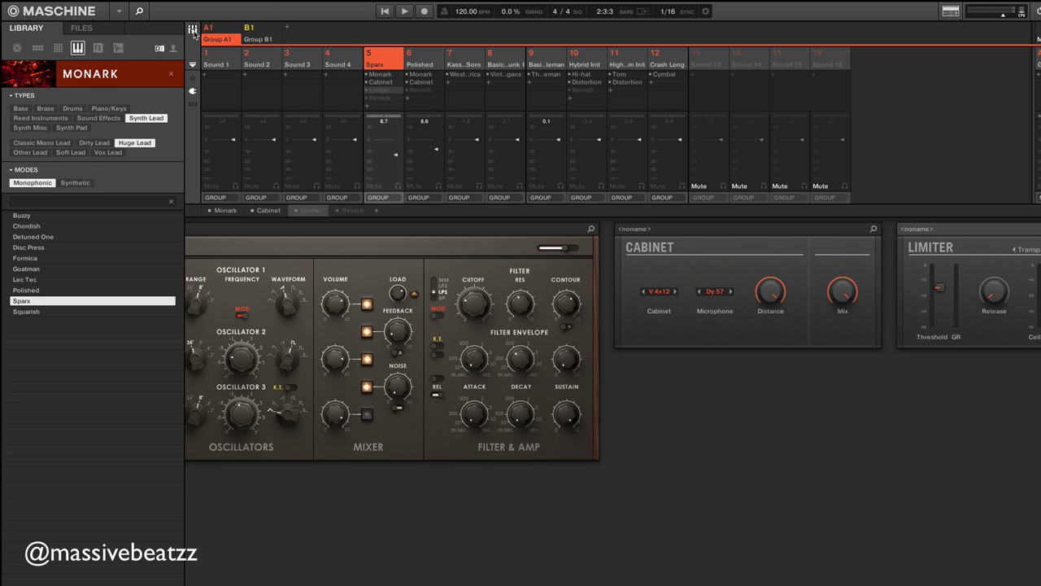
click(140, 11)
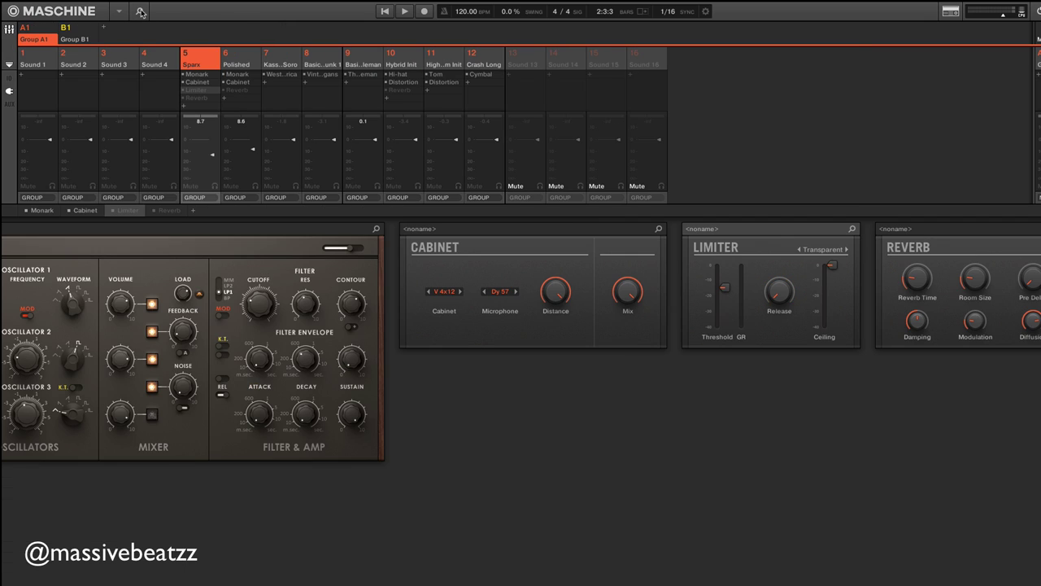
scroll(269, 486, left, 3)
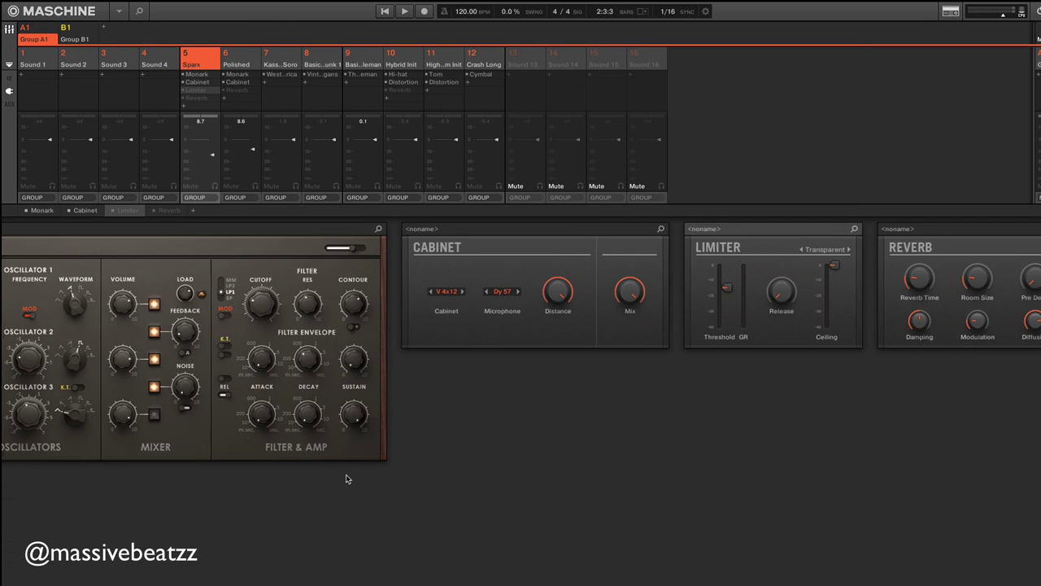
scroll(354, 476, left, 8)
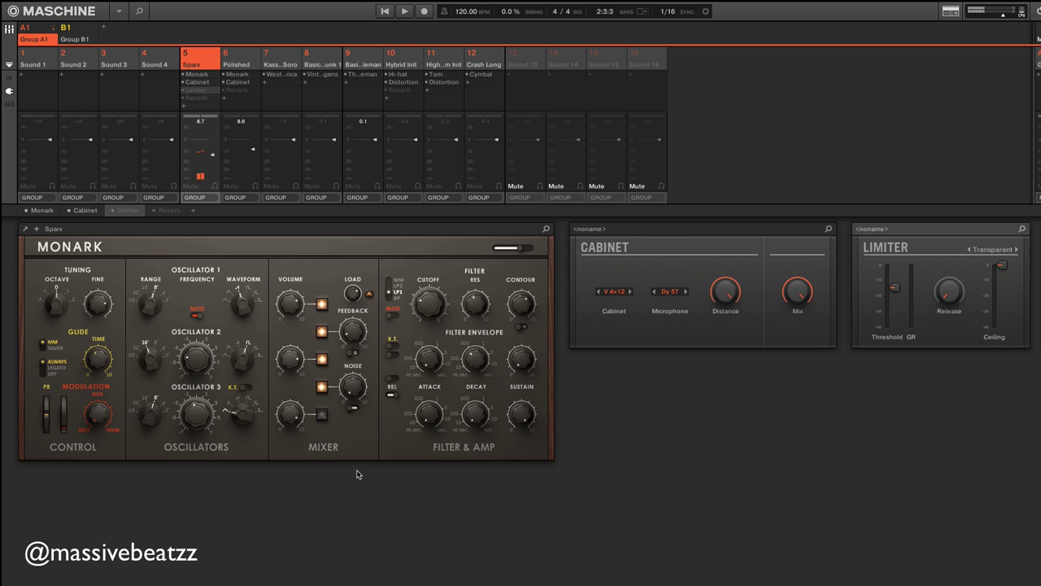
Examine the cabinet models and microphone types offered by the Cabinet effect on Sparx
click(197, 83)
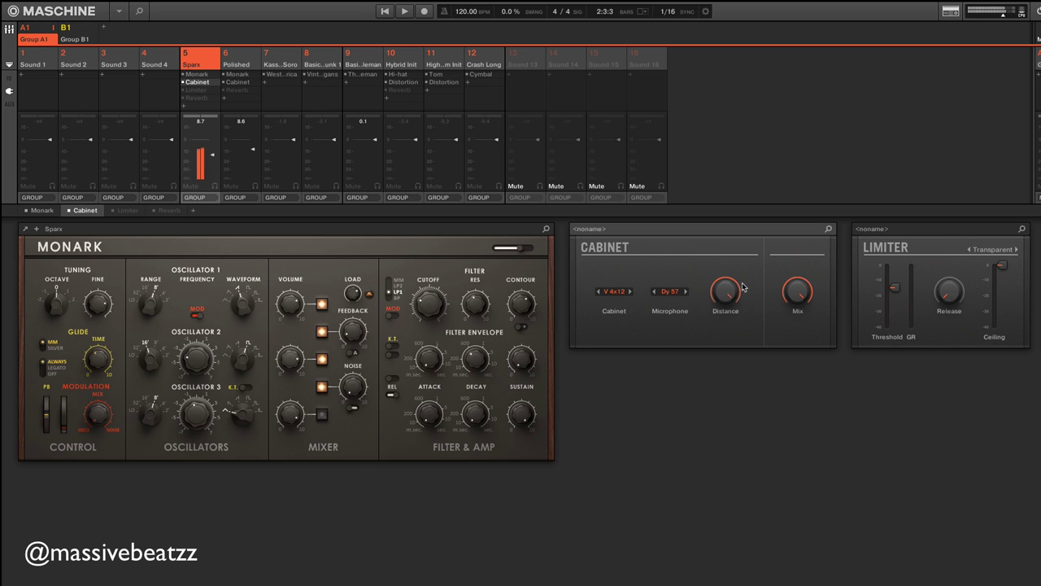
click(613, 293)
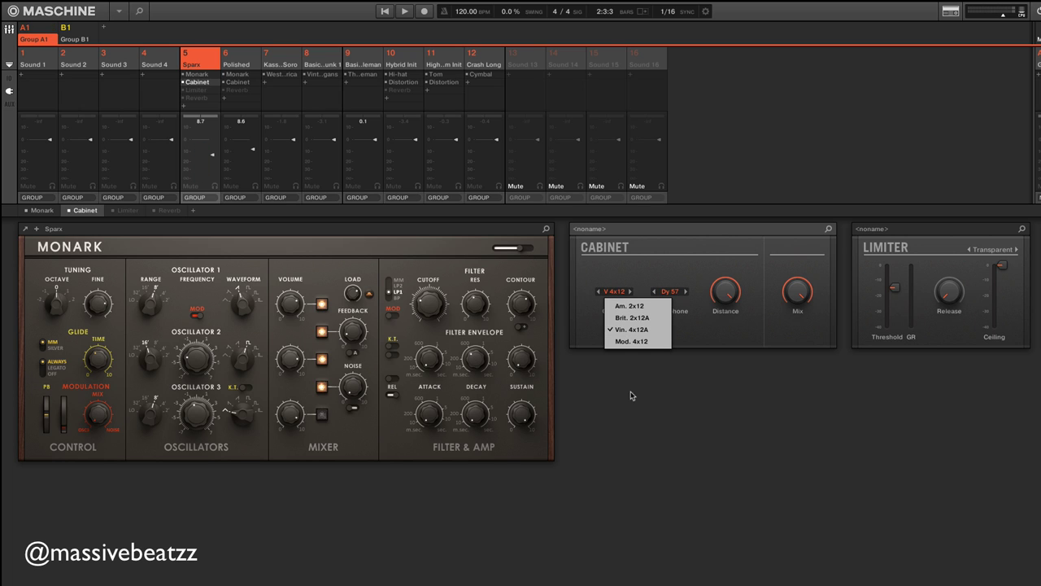
click(721, 345)
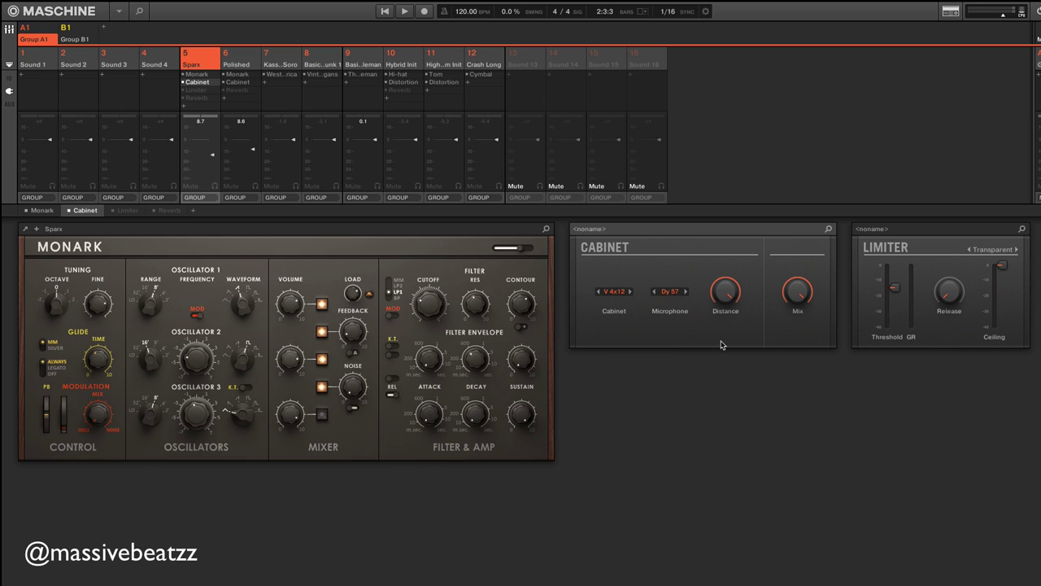
click(665, 293)
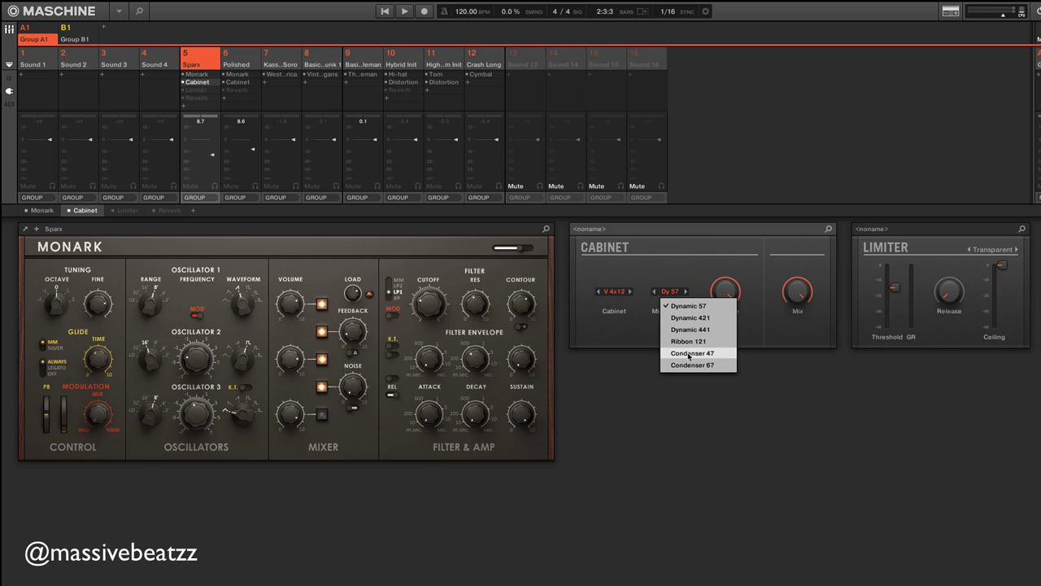
click(689, 267)
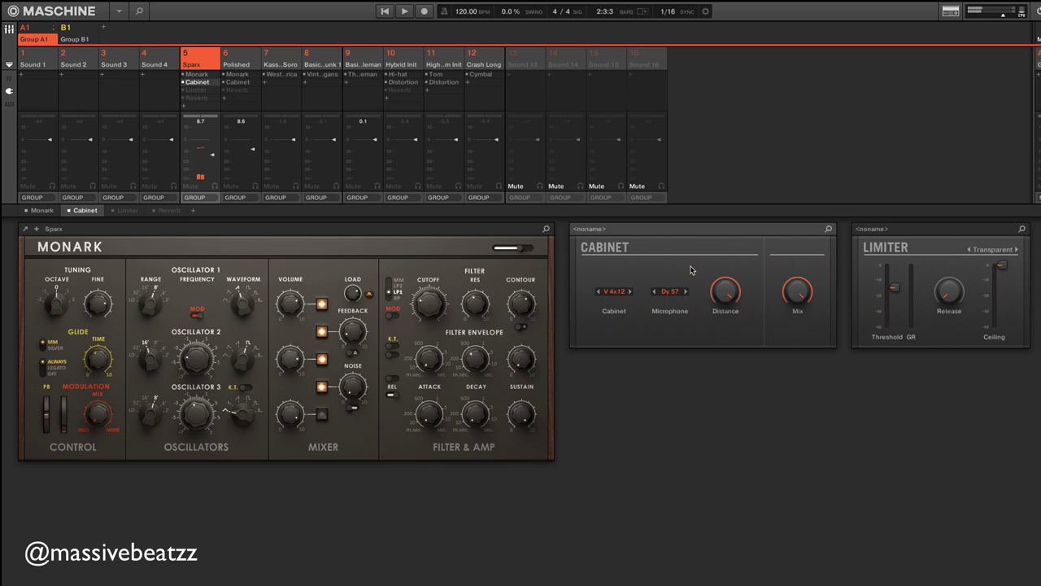
Audition the Cabinet's Distance down to 0 %, leave it at a low setting, and activate the Reverb on Sparx
mouse_move(726, 290)
mouse_down()
mouse_move(725, 274)
mouse_move(726, 311)
mouse_up()
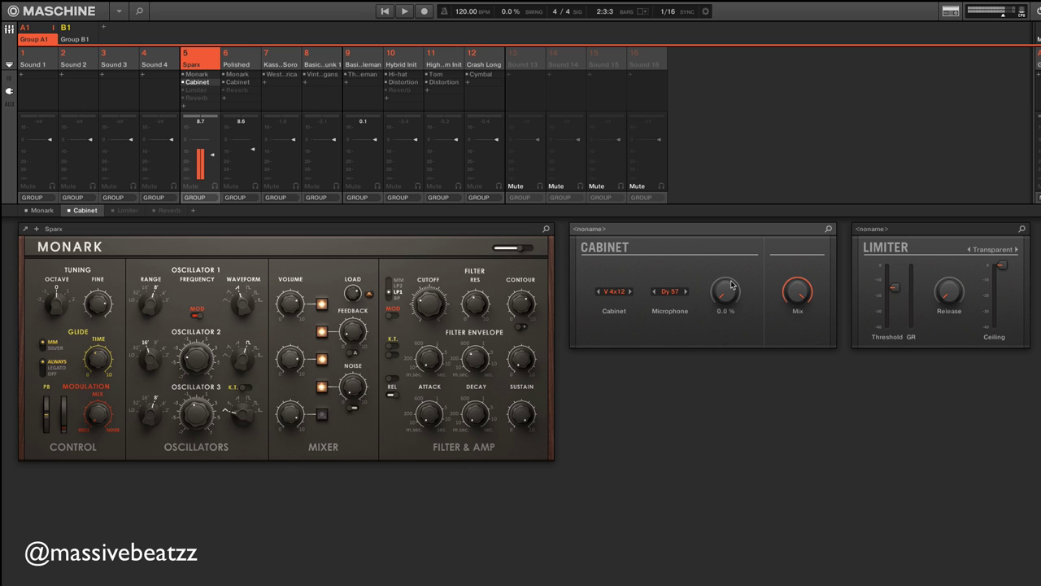
drag(732, 285, 725, 293)
click(182, 99)
mouse_move(728, 292)
drag(730, 293, 730, 343)
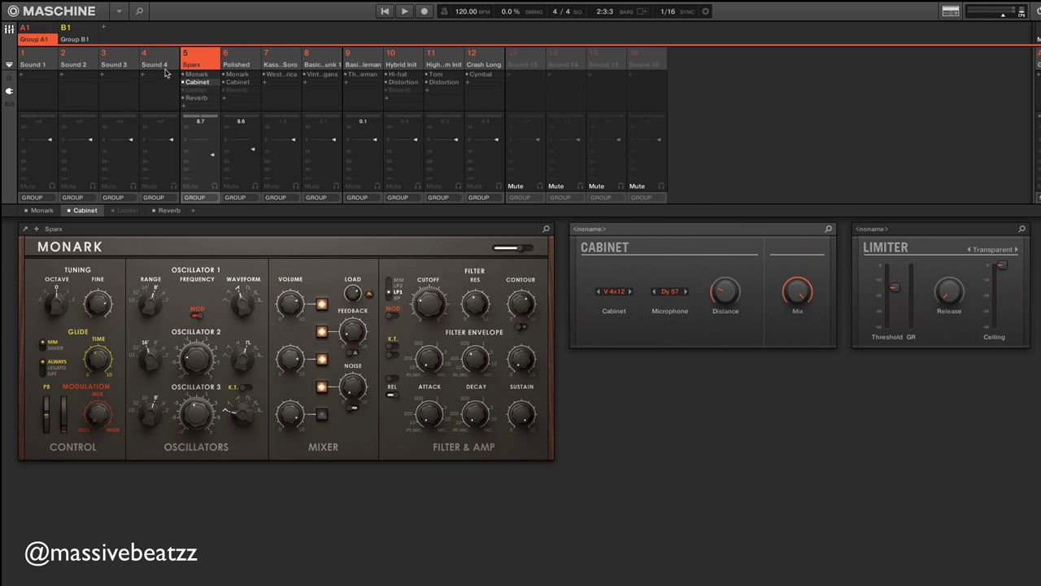
Activate the Limiter on Sparx, raise its threshold to near maximum, and set the Reverb mix to about 24 %
click(183, 91)
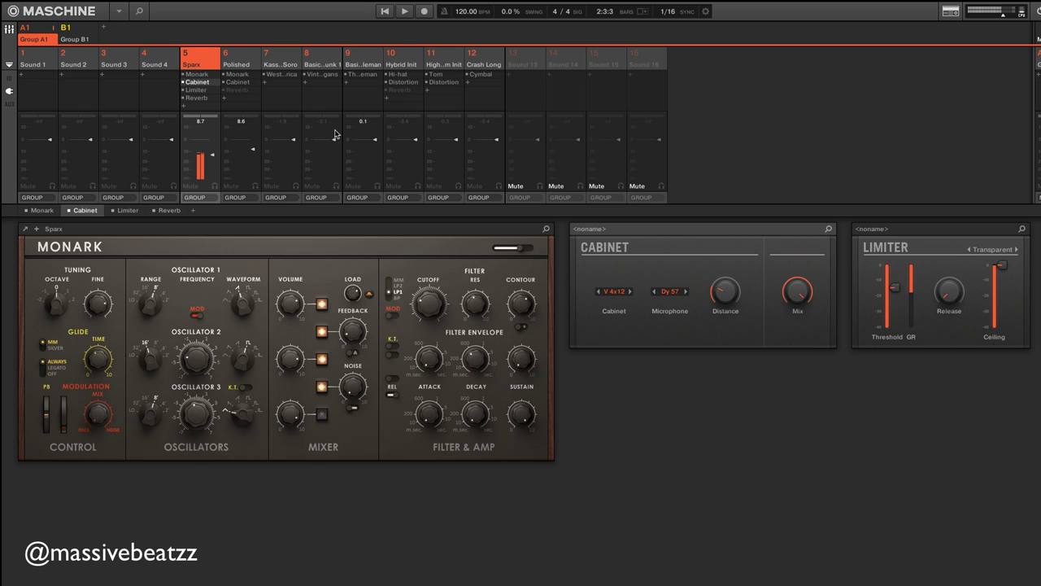
key(Right)
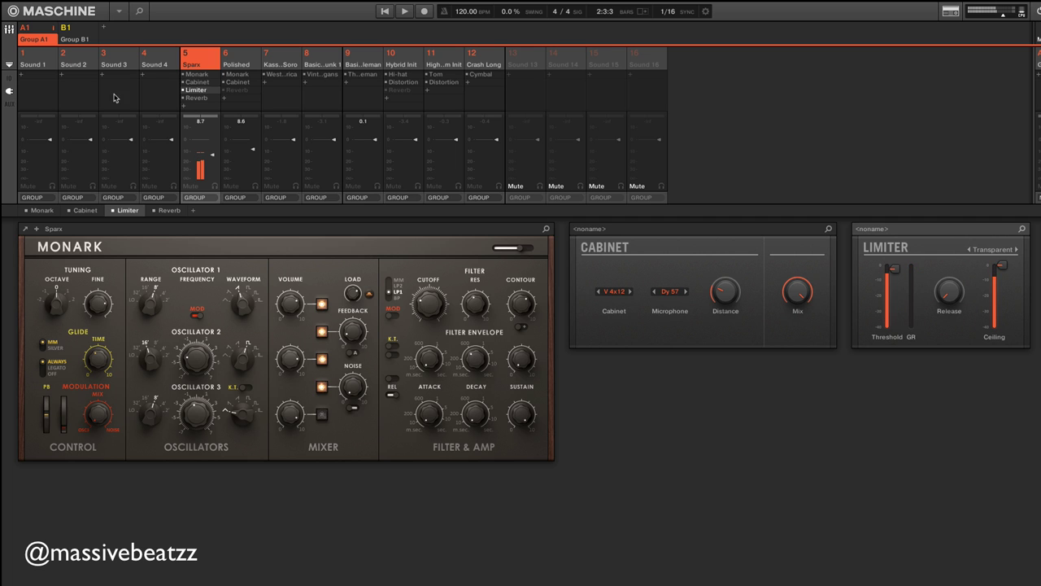
click(196, 97)
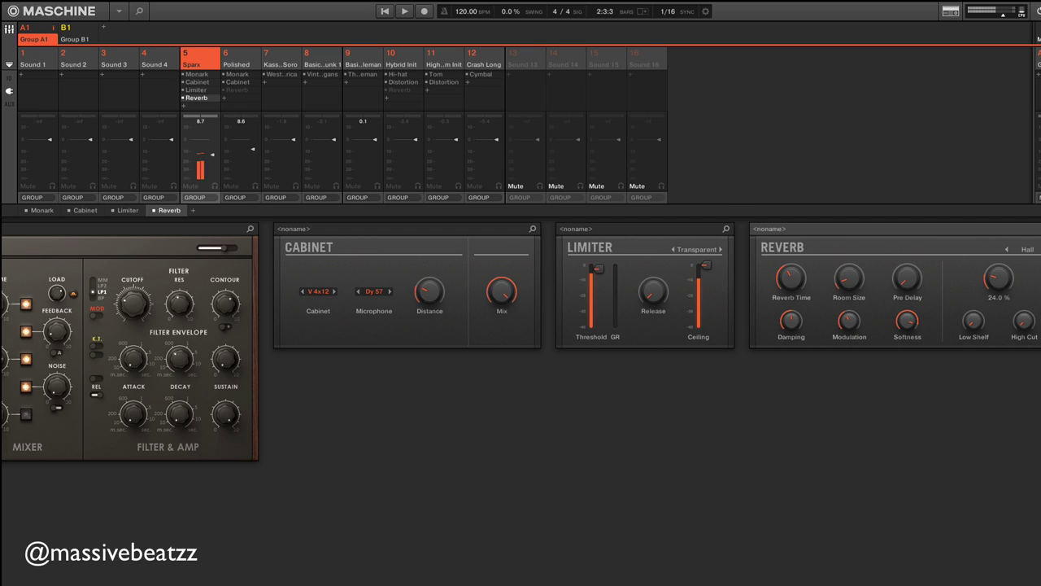
drag(997, 284, 997, 279)
key(Left)
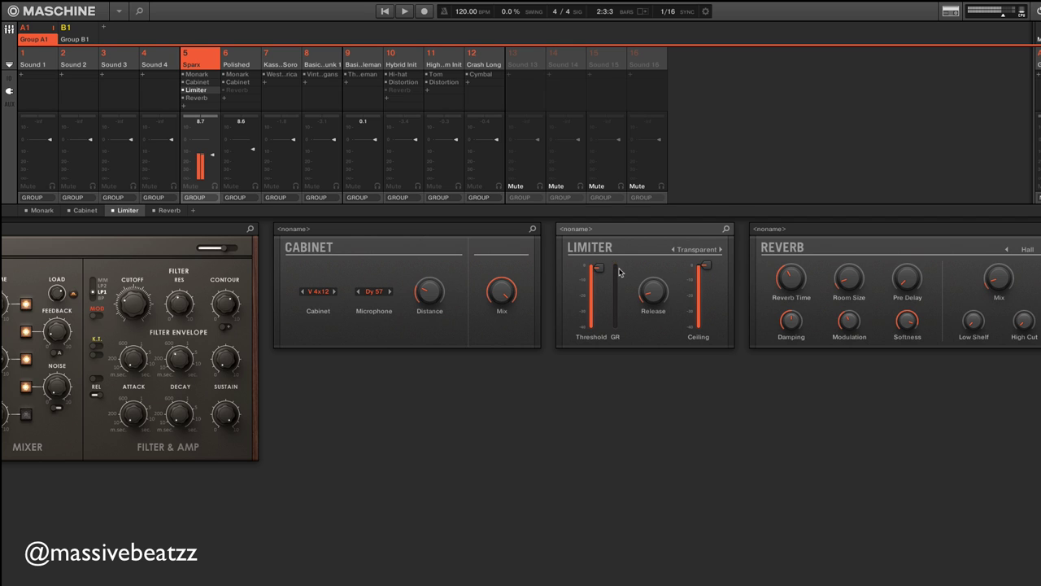
Compare the Brit. 2x12A, Am. 2x12 and Mod. 4x12 cabinet models on Sparx, and choose Brit. 2x12A
click(316, 293)
click(320, 317)
click(313, 292)
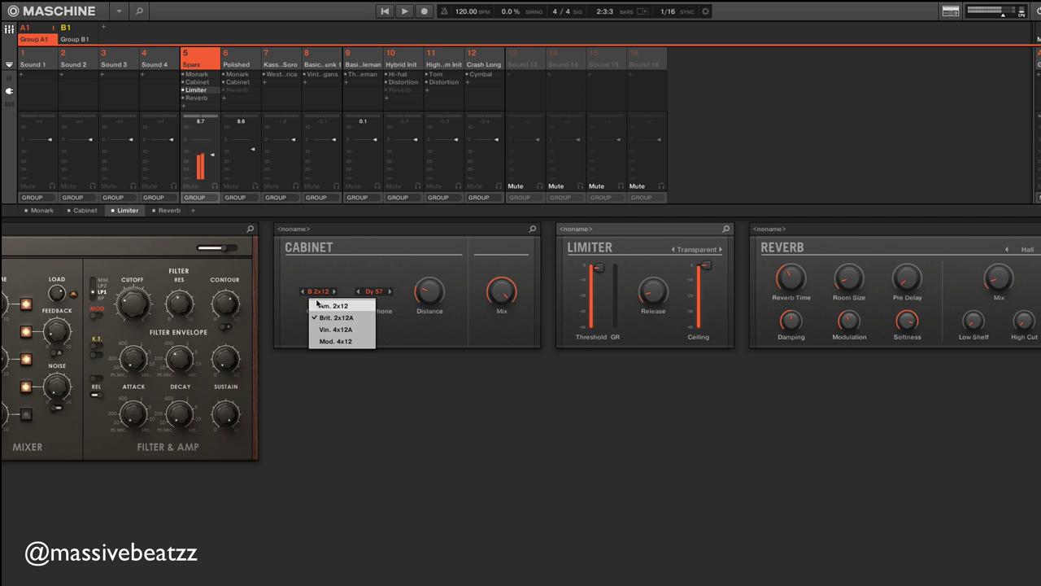
click(318, 305)
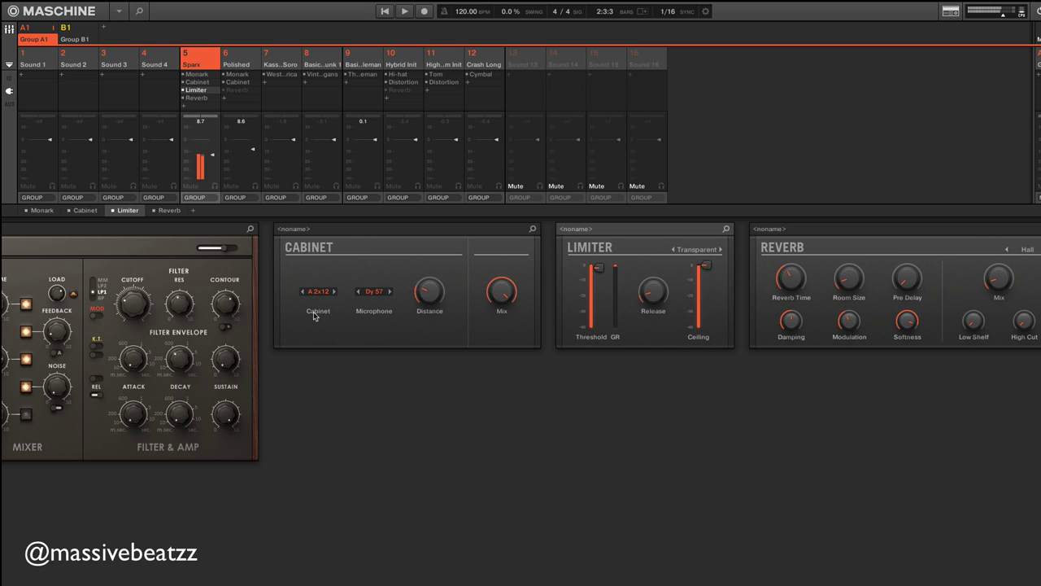
click(316, 291)
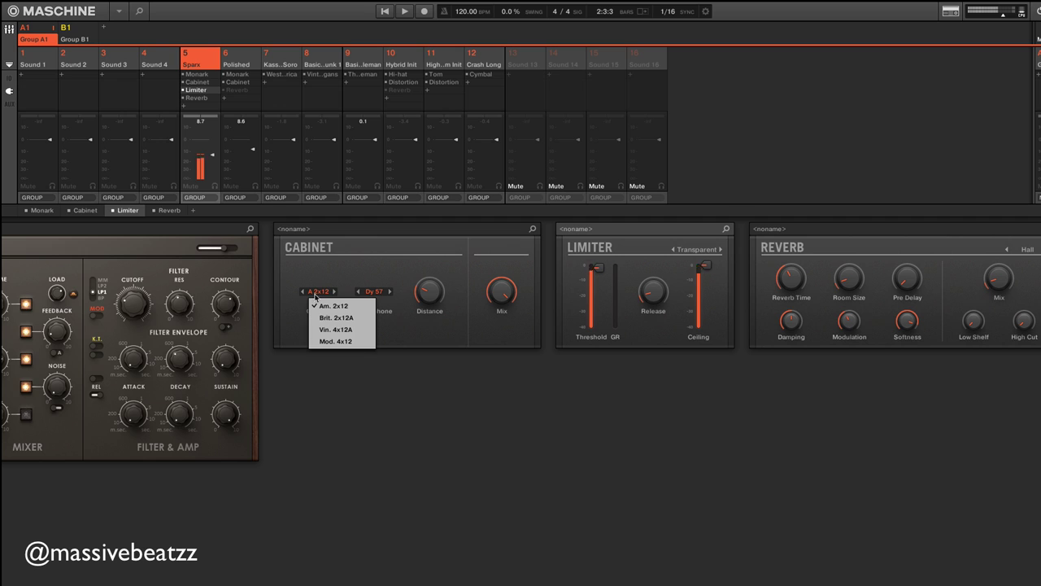
click(327, 342)
click(319, 293)
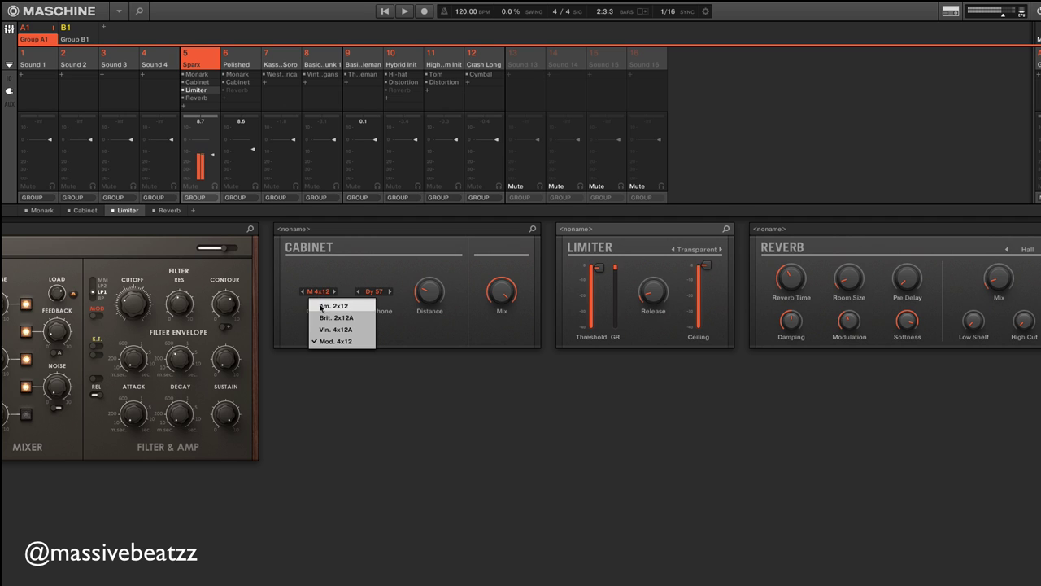
click(324, 318)
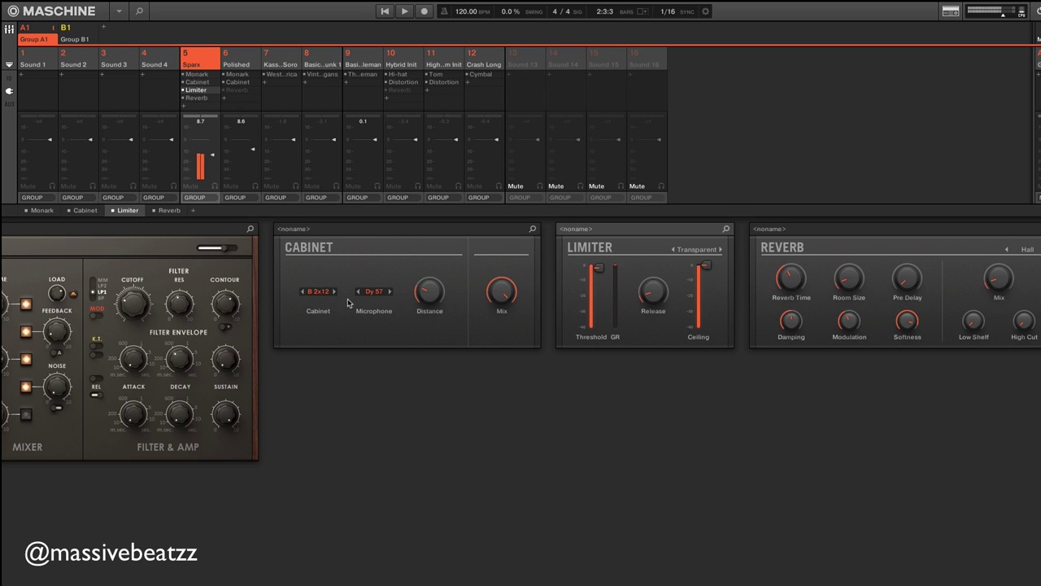
Compare Cabinet mix levels from fully dry to fully wet on Sparx, and set the mix to about one third
mouse_move(496, 295)
drag(502, 298, 502, 324)
scroll(420, 337, left, 5)
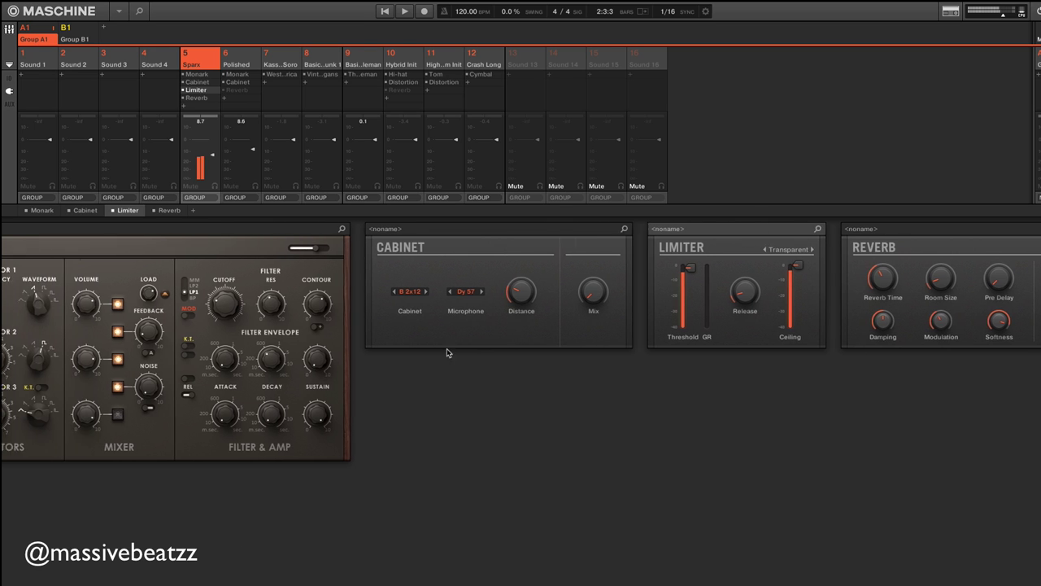
scroll(451, 349, left, 2)
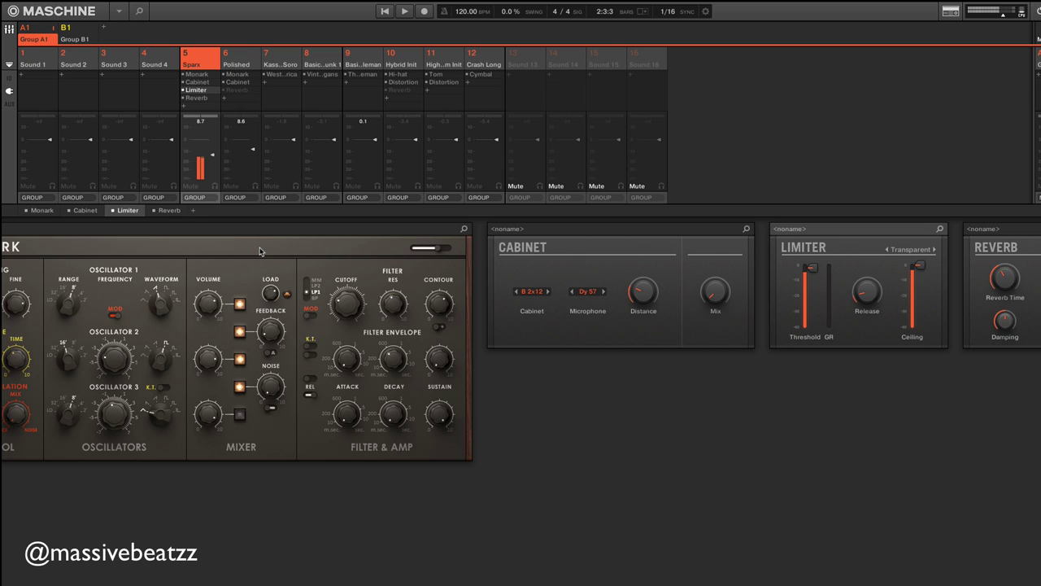
key(Left)
key(Left)
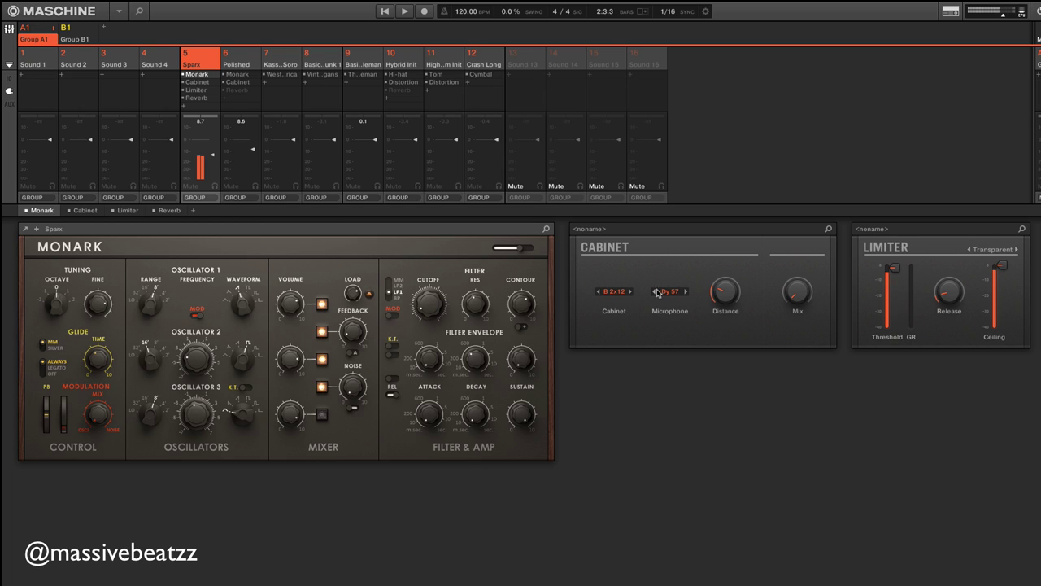
mouse_move(796, 295)
click(796, 295)
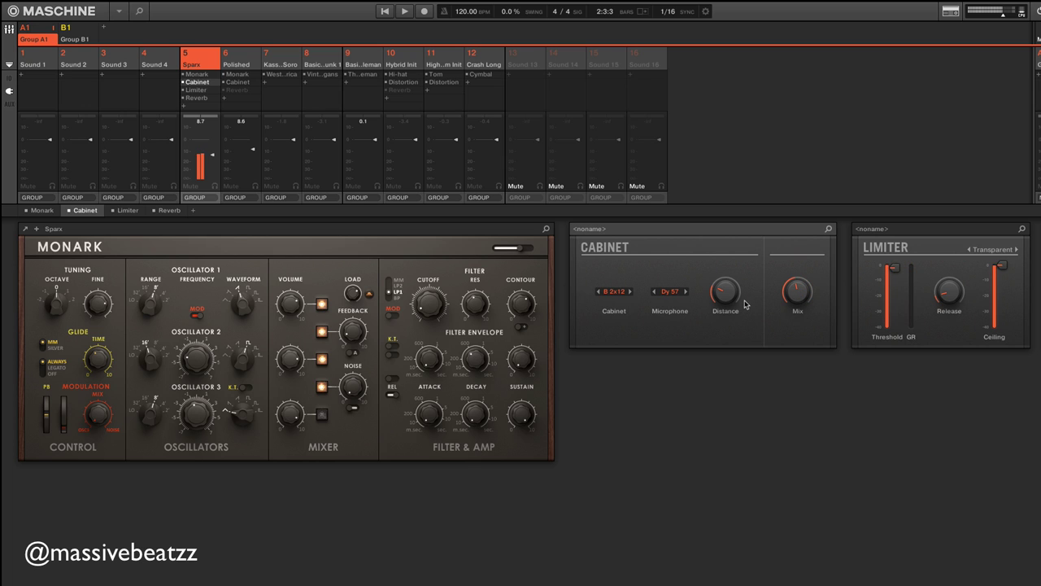
mouse_move(731, 299)
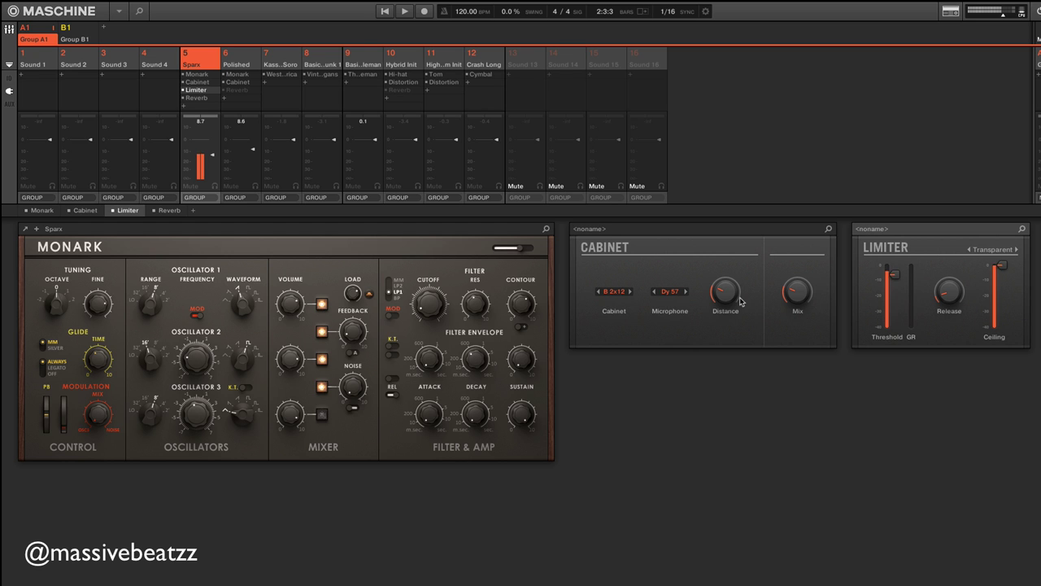
scroll(745, 302, right, 5)
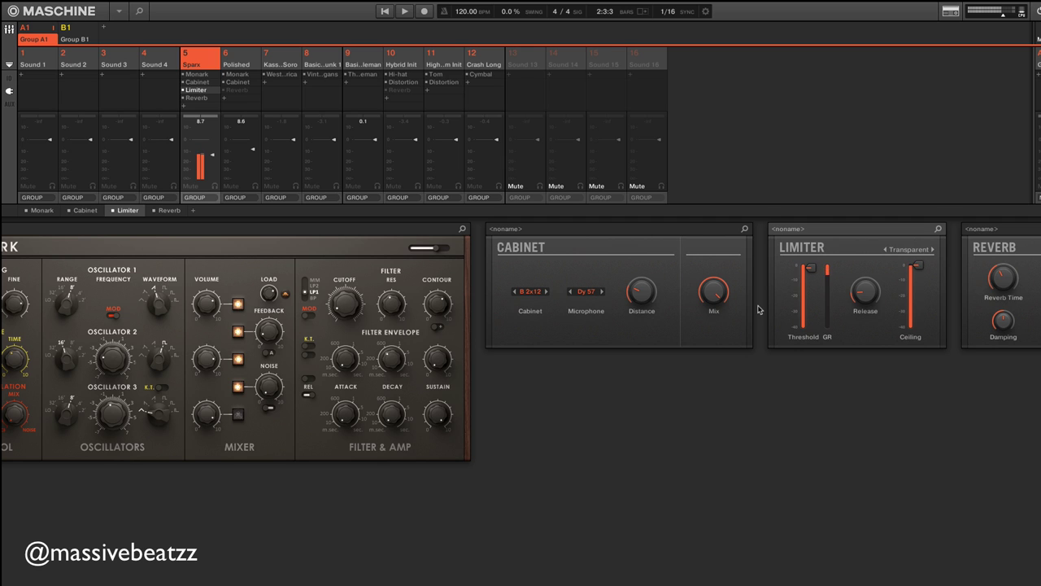
drag(706, 293, 707, 330)
Return the Reverb on Sparx from Plate to Hall mode, raise its mix, and adjust its low shelf and high cut
scroll(877, 378, right, 3)
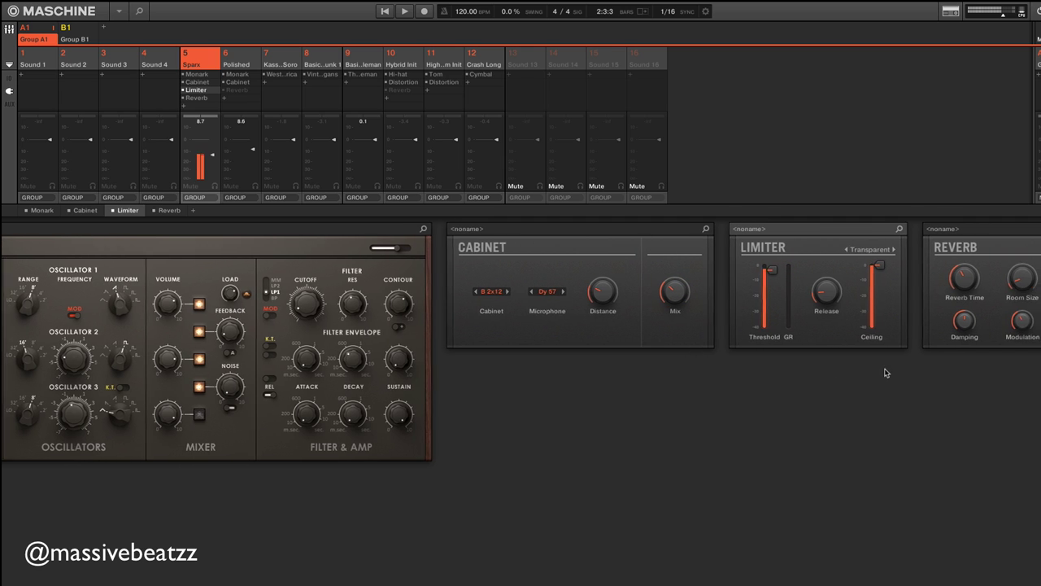
scroll(949, 246, right, 5)
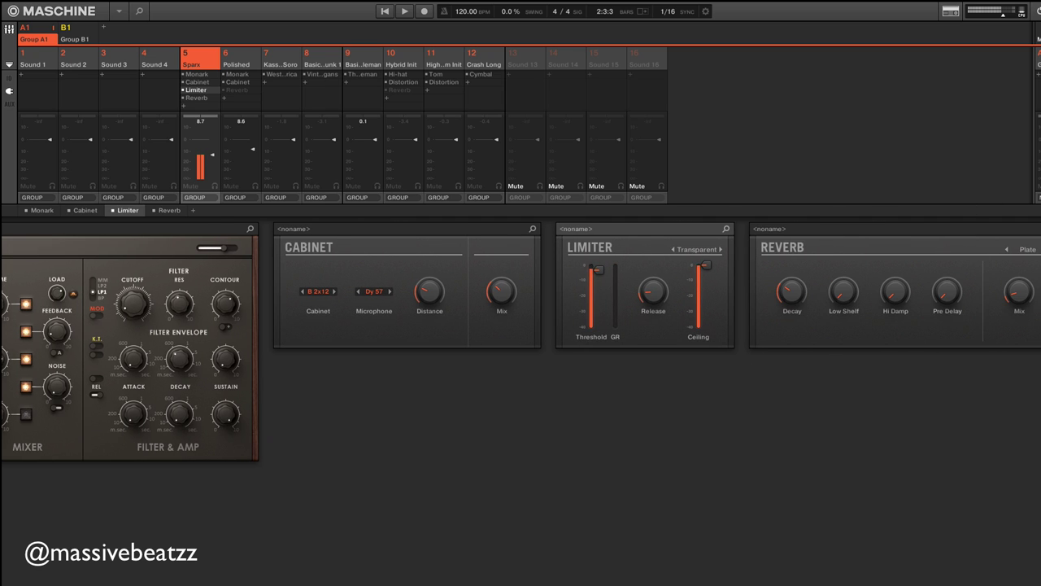
click(1007, 250)
mouse_move(1002, 281)
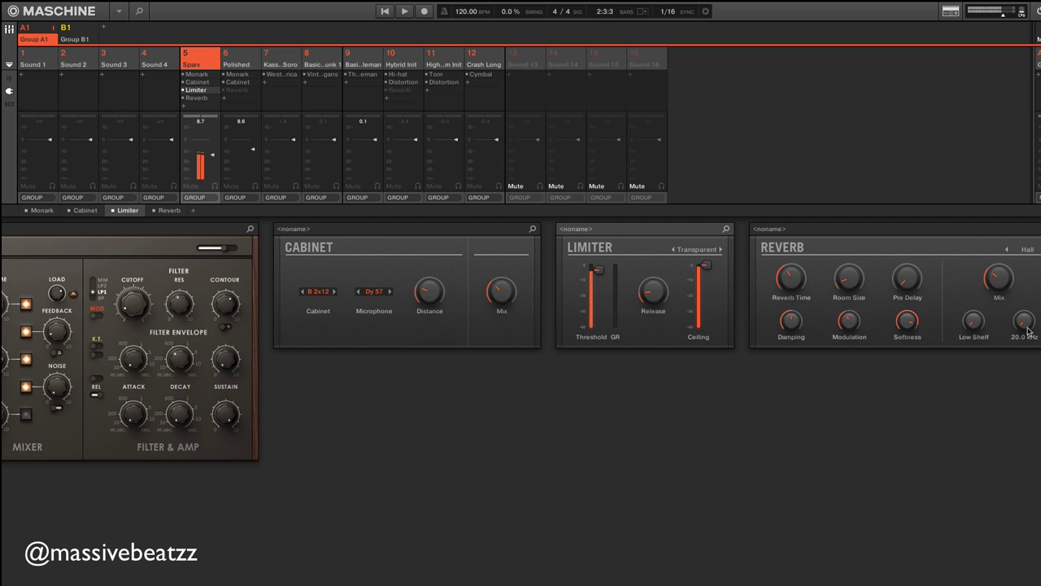
mouse_move(1024, 320)
drag(847, 319, 848, 293)
Bypass the Reverb on sound 5, Sparx
click(188, 98)
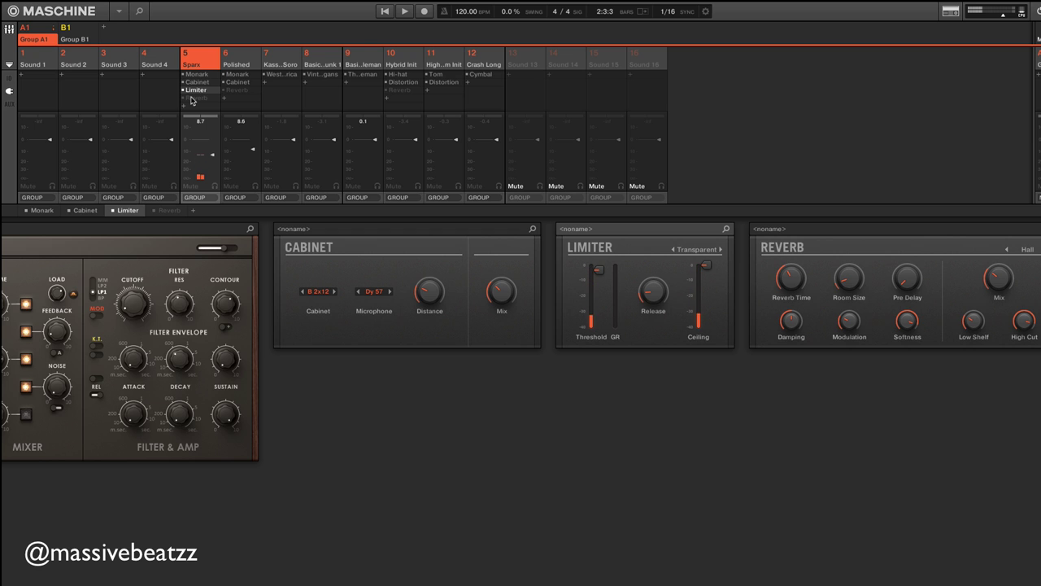
scroll(268, 350, left, 4)
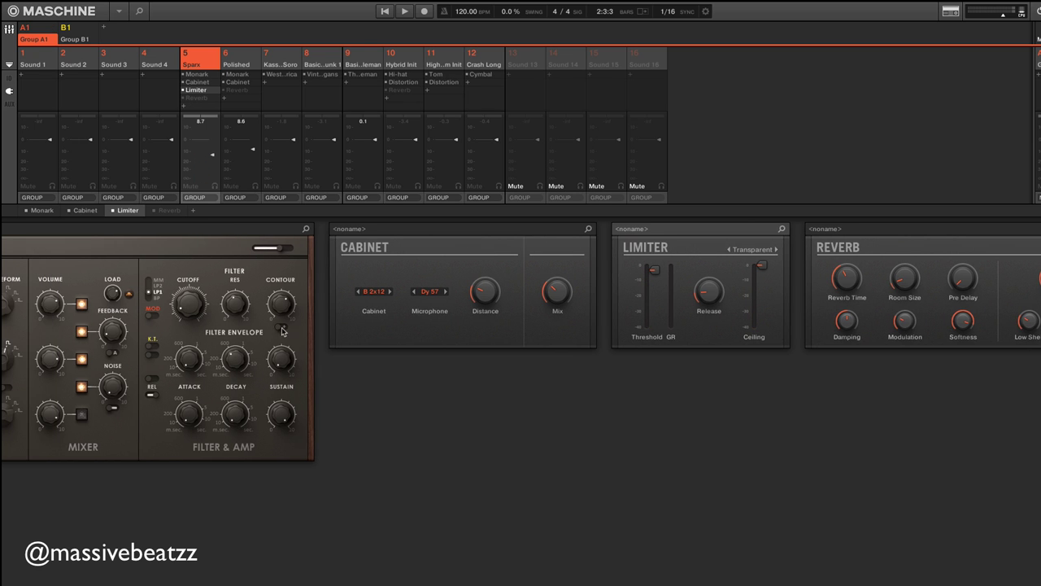
scroll(345, 341, left, 2)
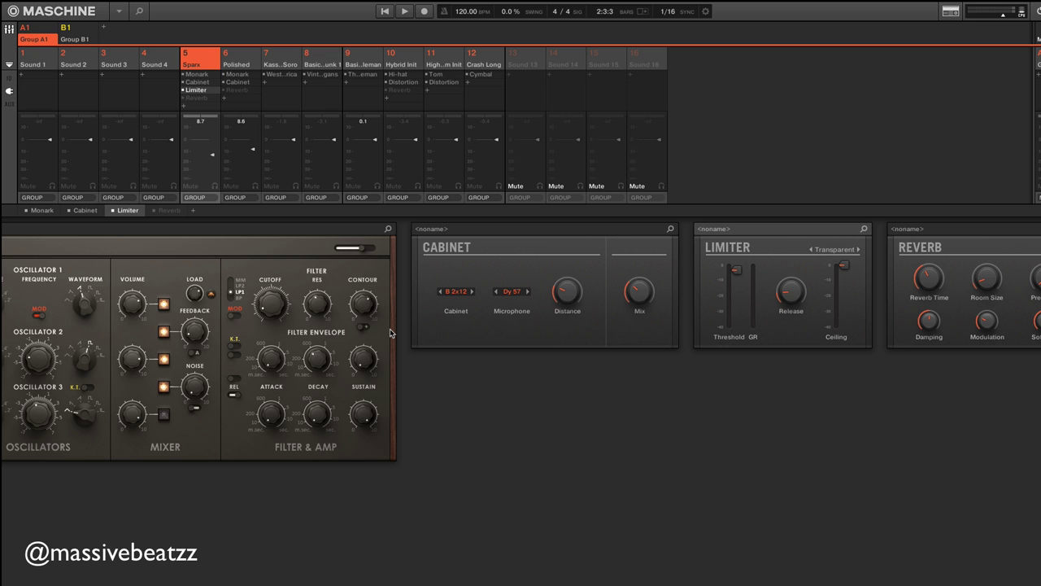
scroll(382, 350, left, 1)
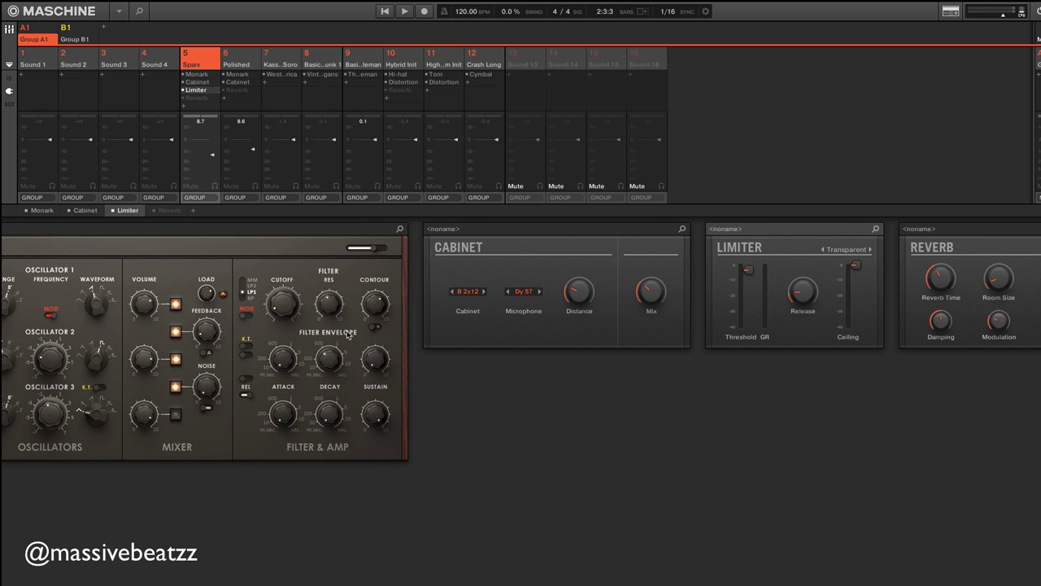
scroll(399, 268, left, 1)
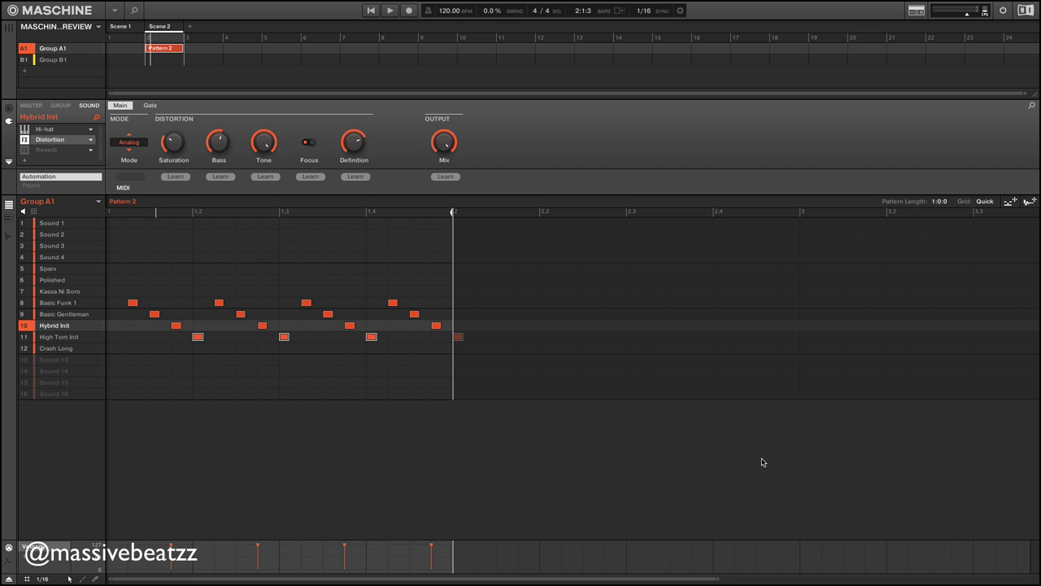
Select the second and third four-note runs across sounds 8 to 11 in Pattern 2
drag(120, 275, 458, 344)
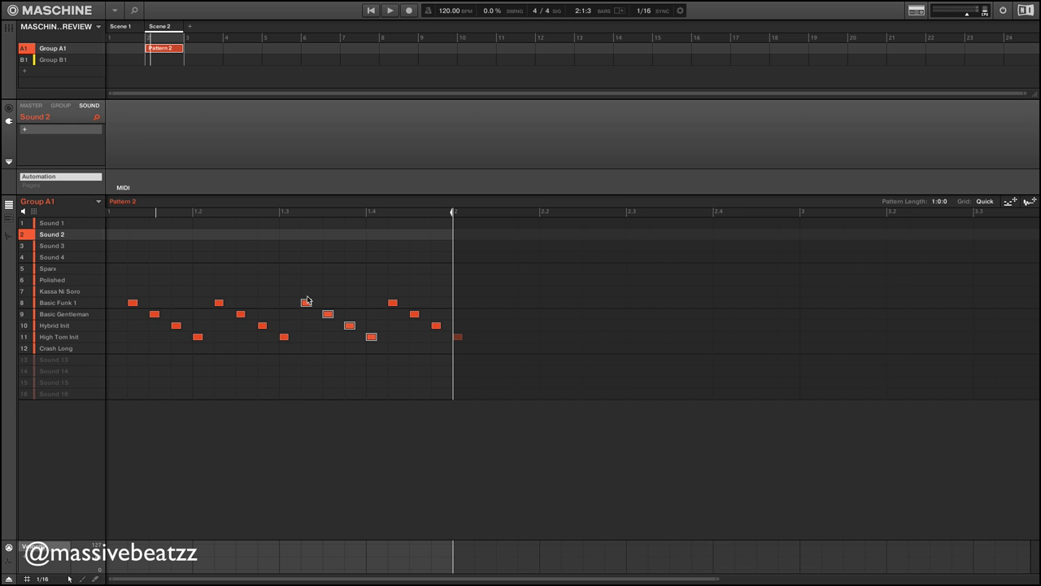
click(330, 358)
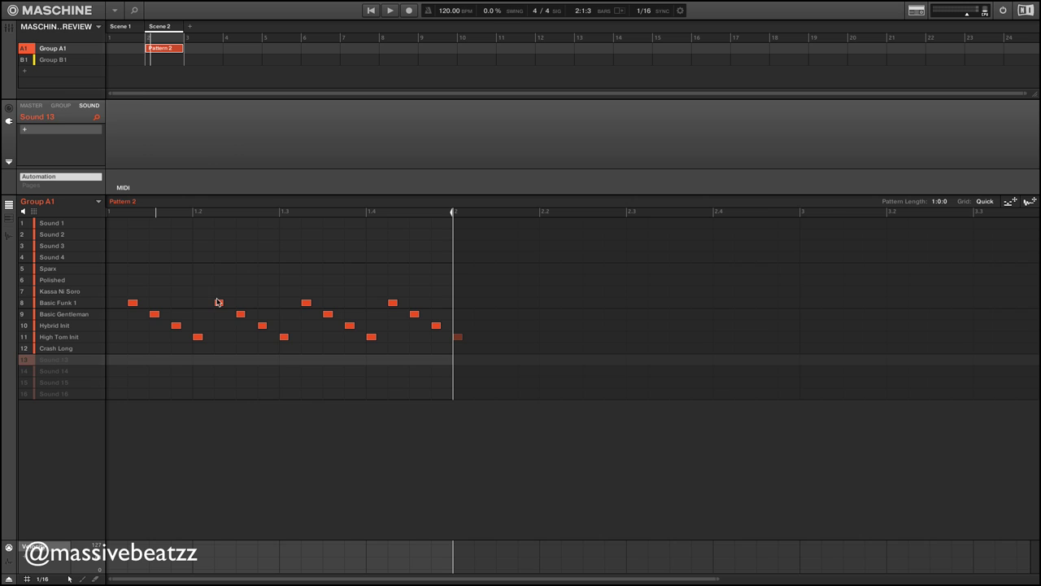
click(218, 296)
drag(214, 286, 339, 358)
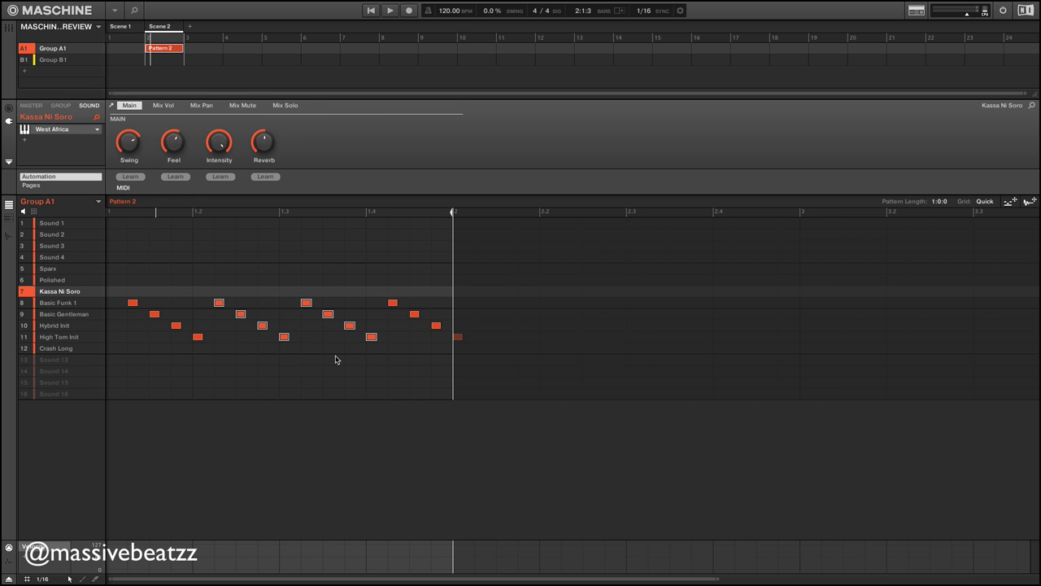
right_click(336, 358)
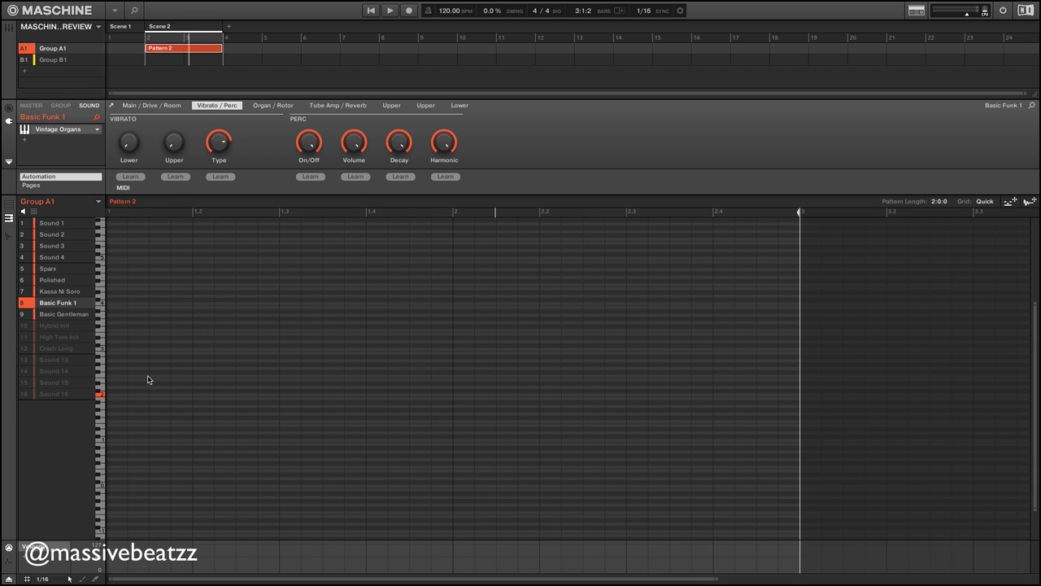
Add a single note at the start of Basic Funk 1's pattern and two-note chords at 1.2 and 1.4, and play it
click(122, 396)
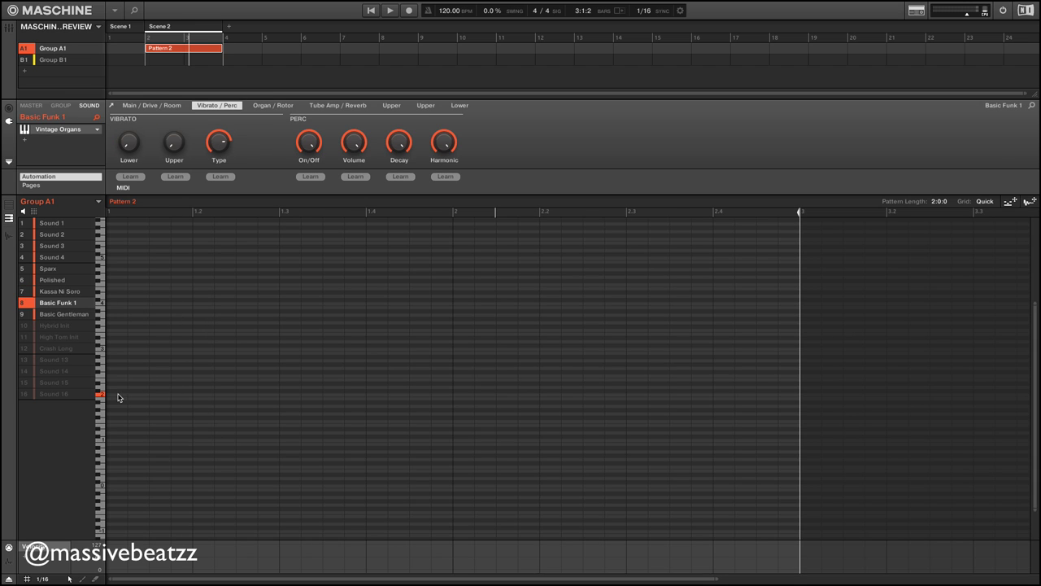
click(203, 393)
click(197, 372)
click(372, 373)
click(371, 394)
key(space)
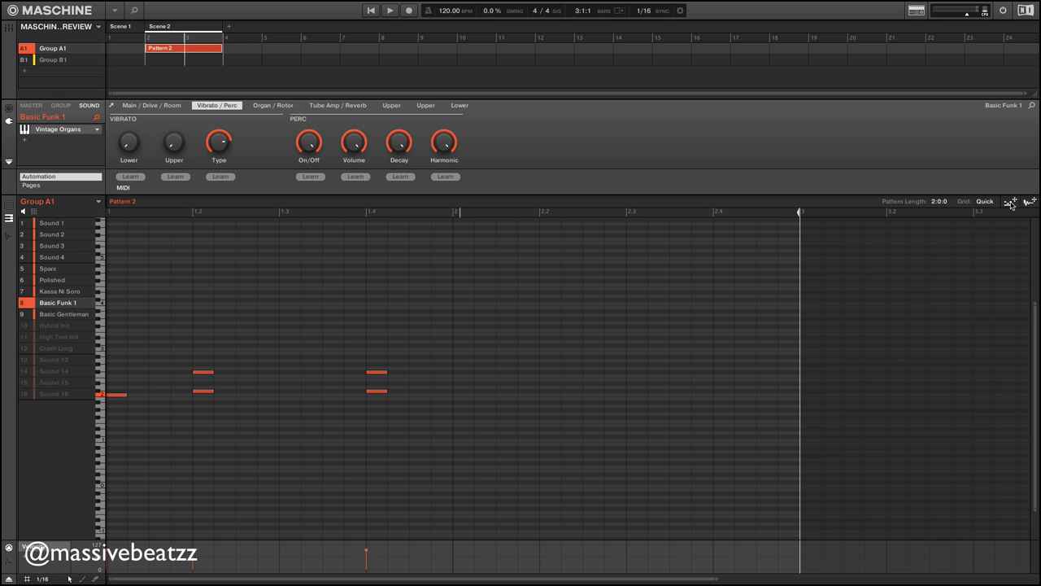
Copy Basic Funk 1's pattern as MIDI onto sound 9, Basic Gentleman, and play it back with that sound
drag(1010, 204, 67, 317)
click(66, 317)
key(space)
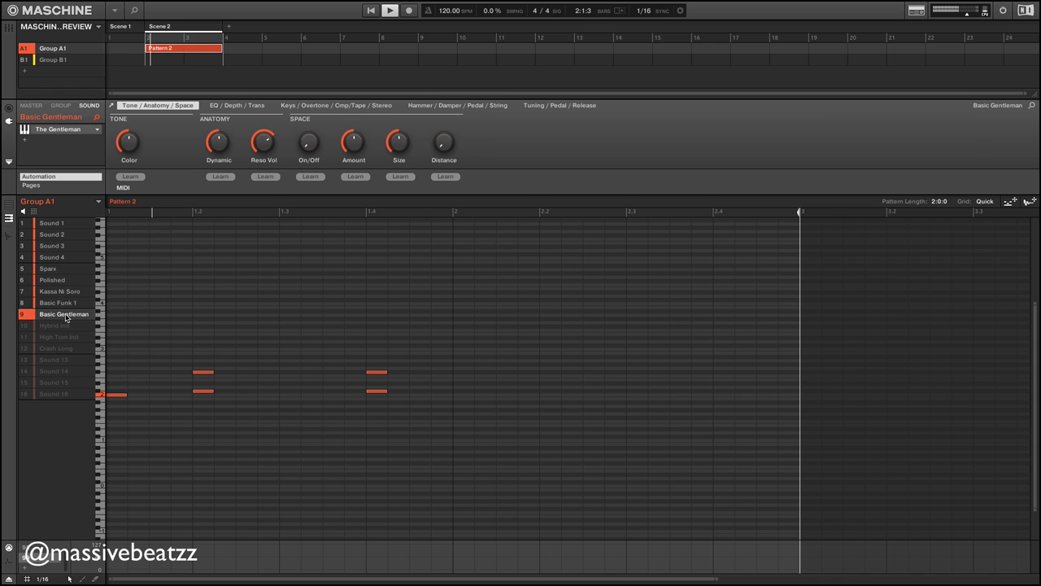
key(space)
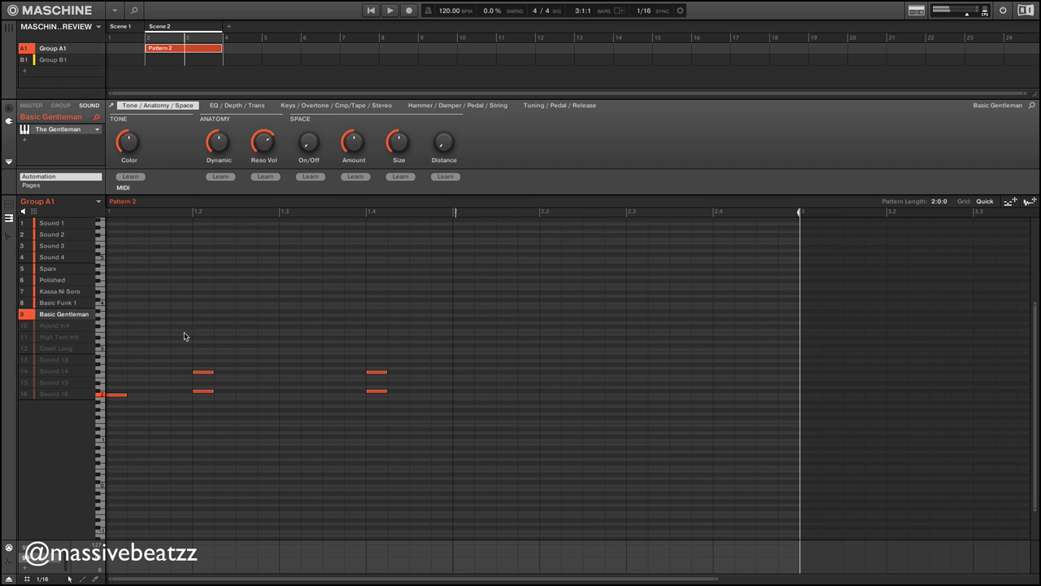